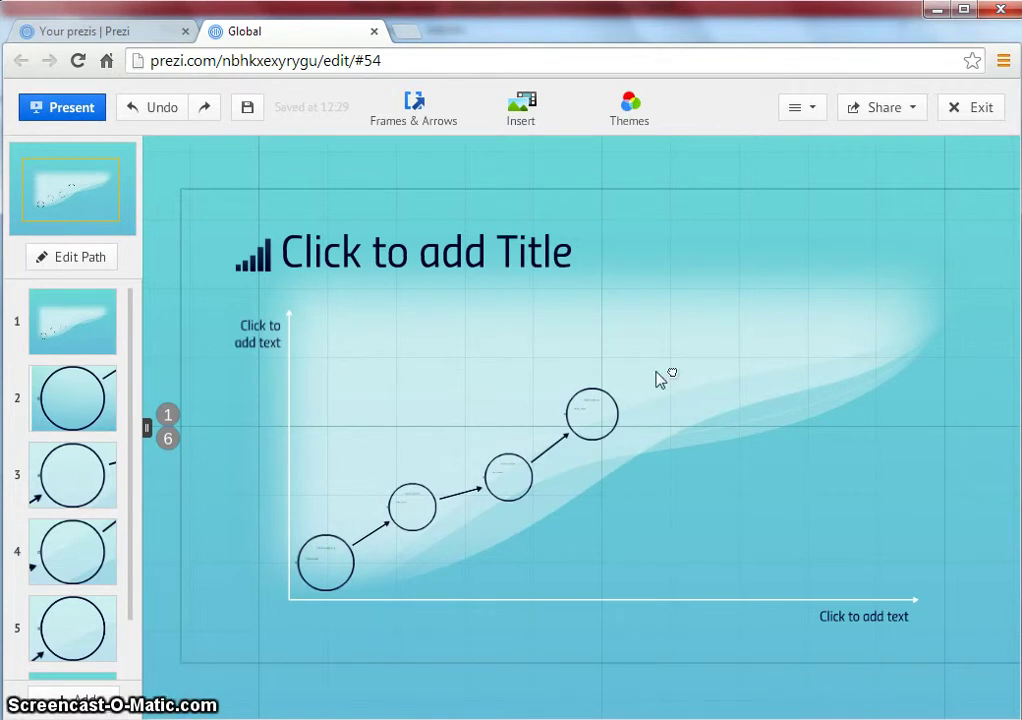
Zoom and pan the canvas to bring the timeline's title frame into view.
left_click_drag(668, 338, 660, 442)
left_click_drag(591, 458, 413, 449)
left_click(415, 450)
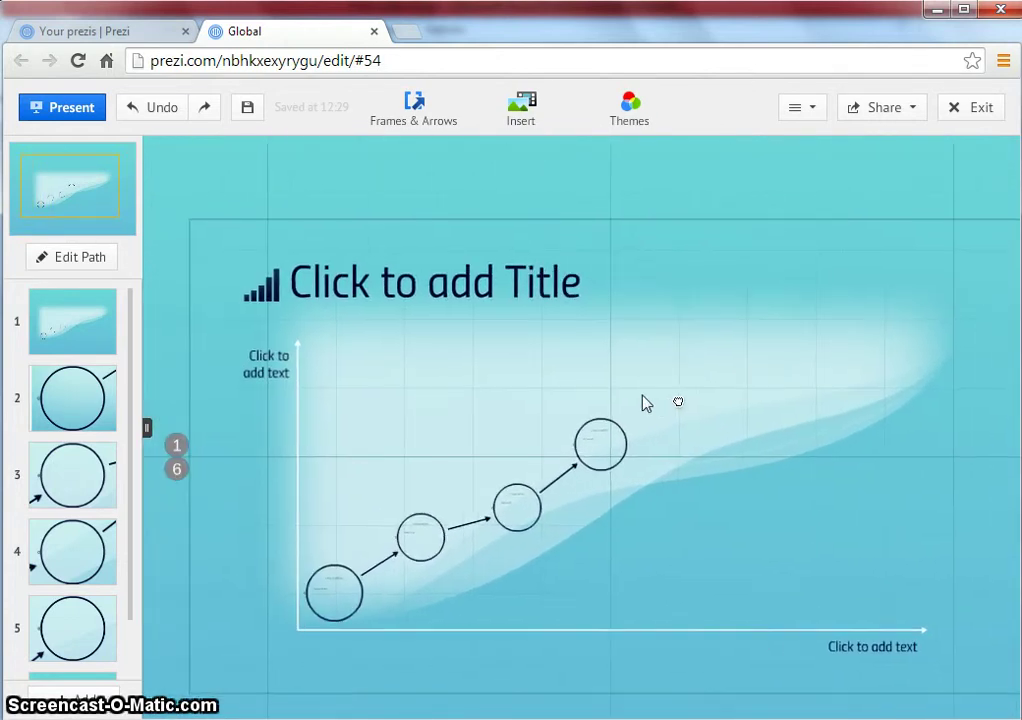
left_click_drag(625, 357, 666, 357)
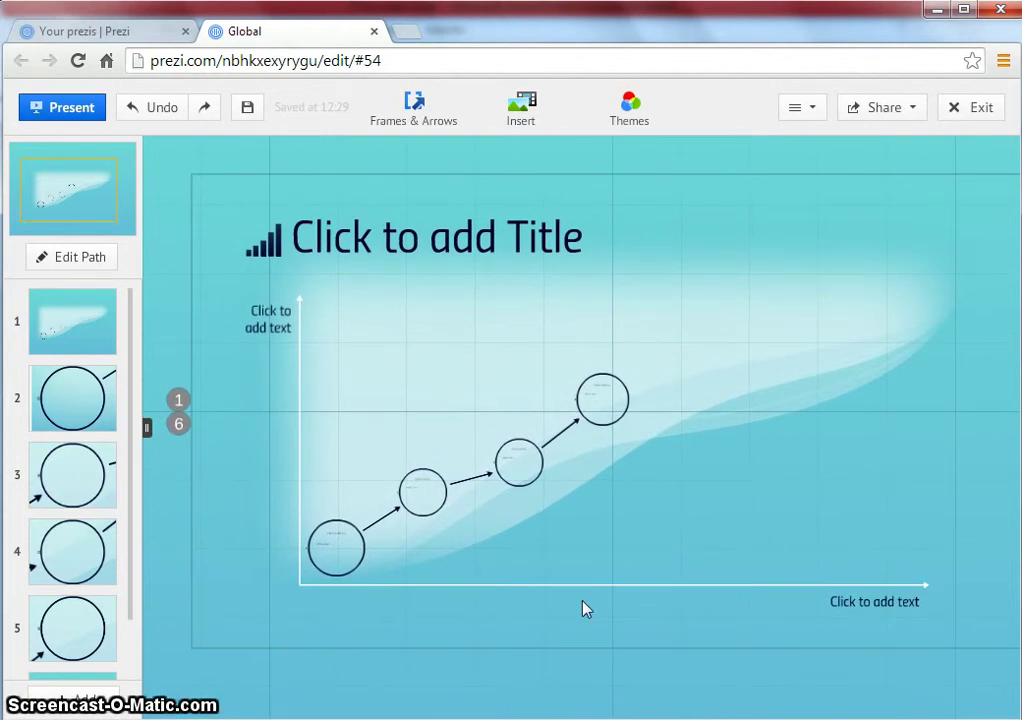
scroll(596, 546, "up", 5)
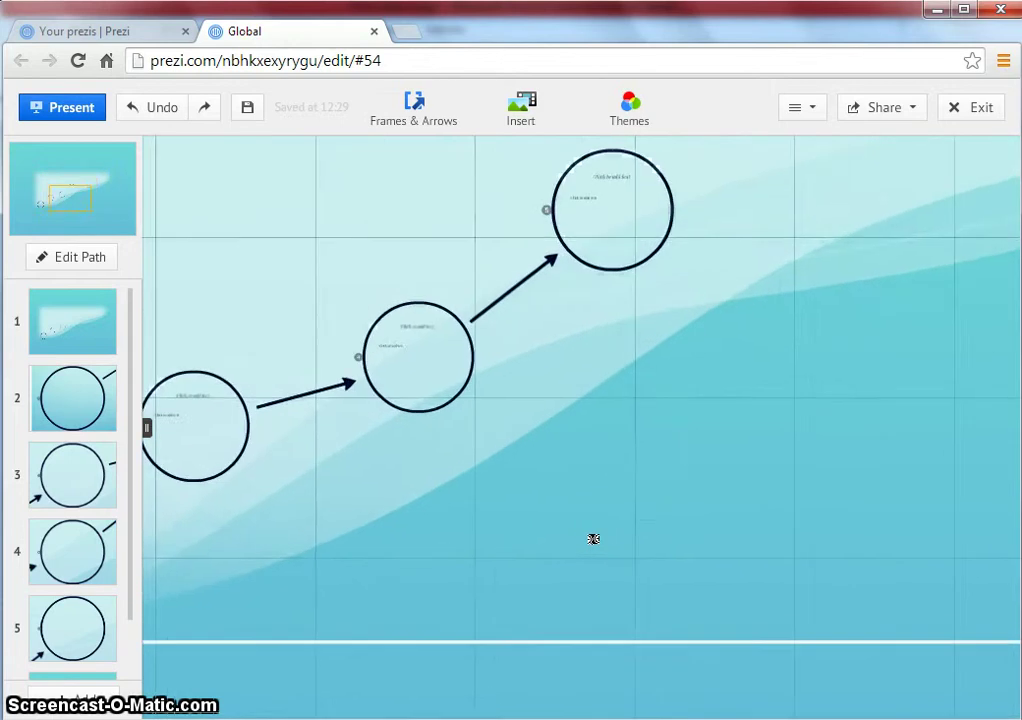
scroll(593, 539, "down", 5)
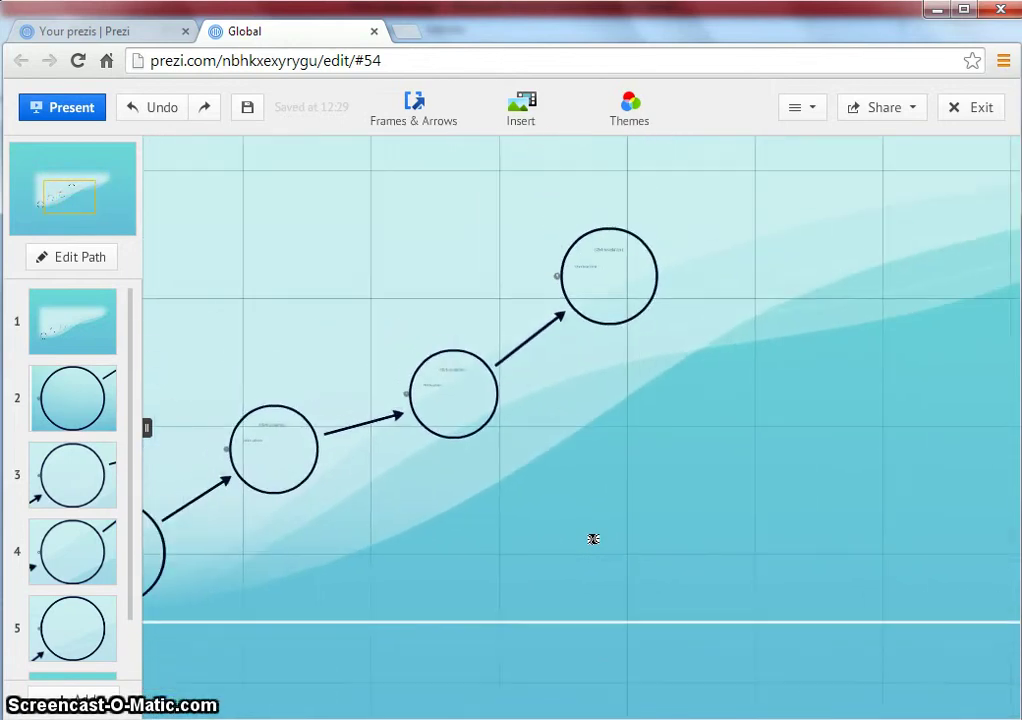
scroll(593, 539, "down", 5)
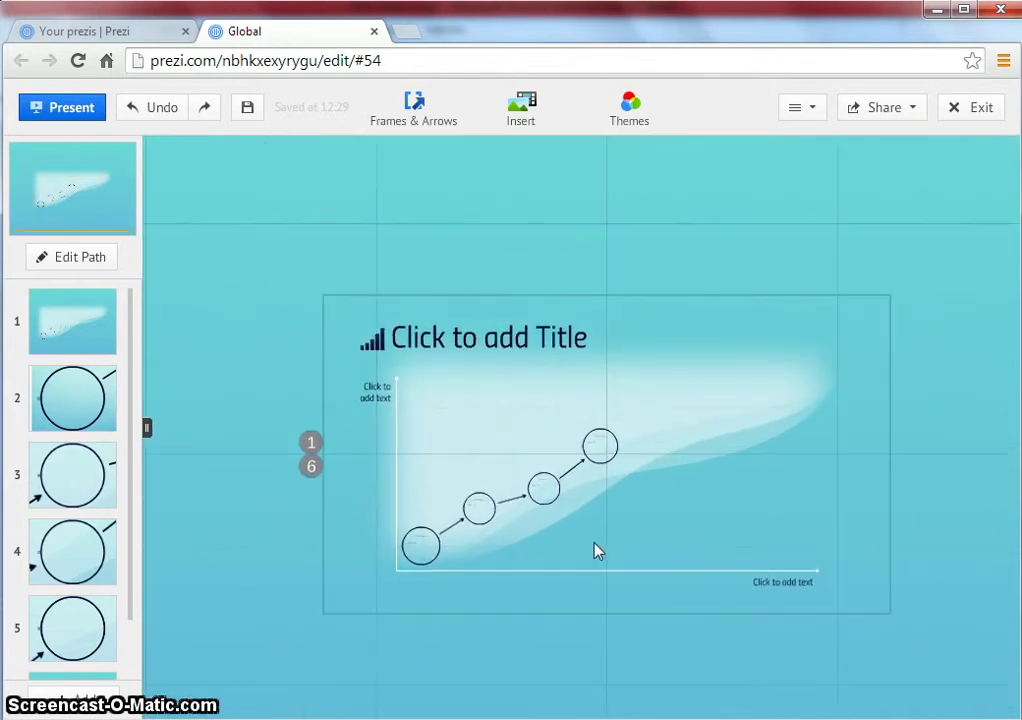
mouse_move(969, 397)
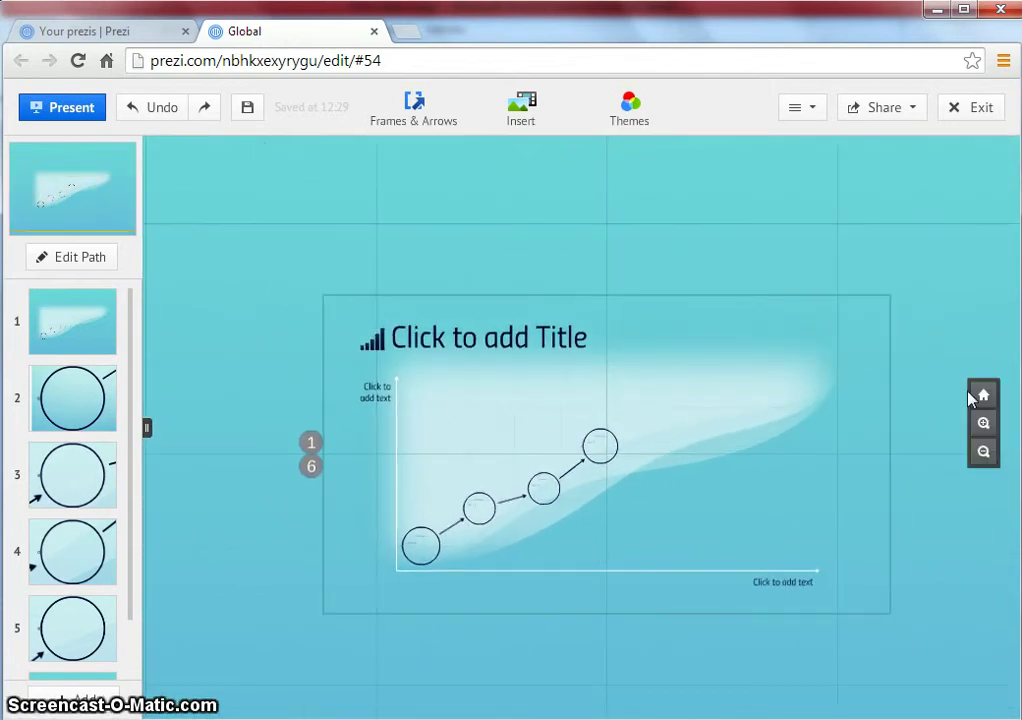
left_click(983, 456)
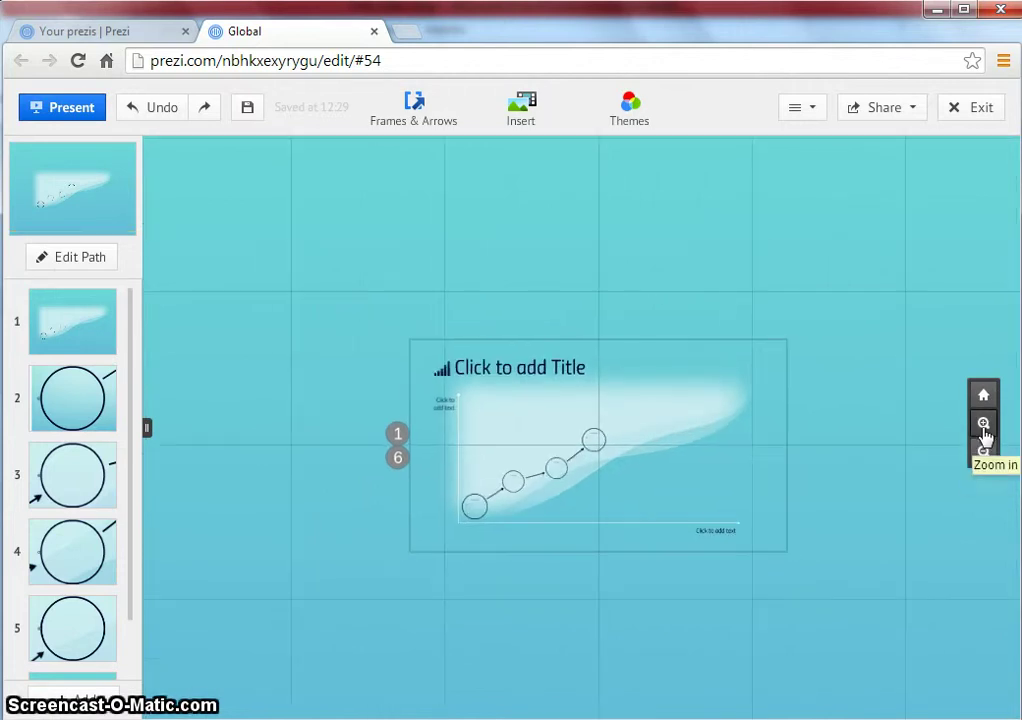
left_click(983, 449)
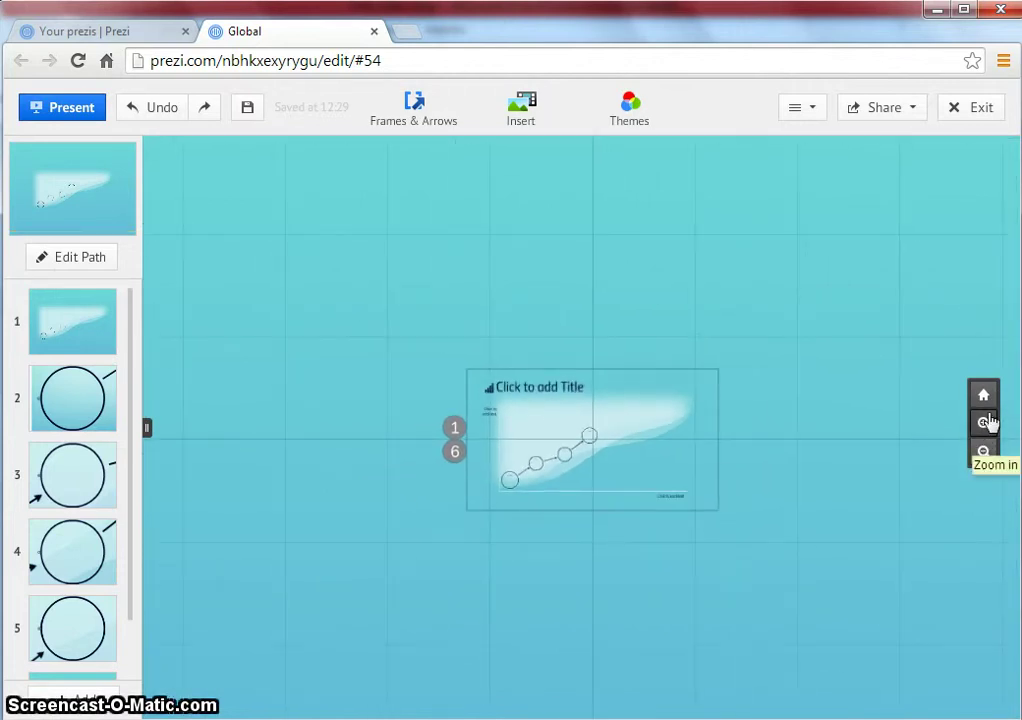
left_click(982, 428)
left_click(983, 428)
left_click(983, 426)
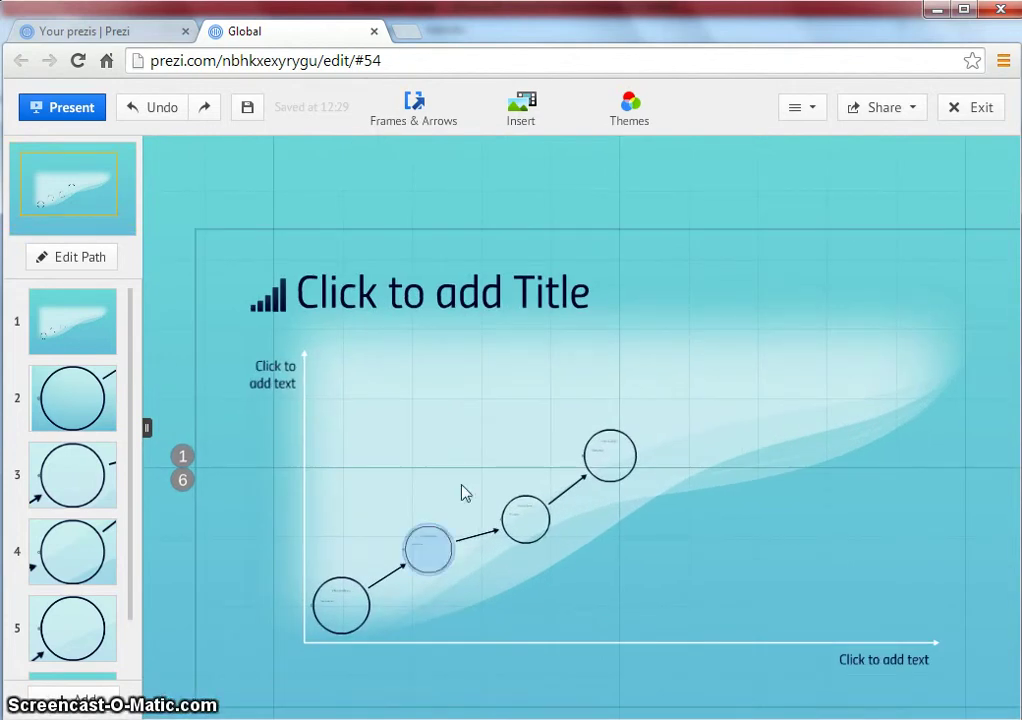
left_click_drag(471, 401, 447, 358)
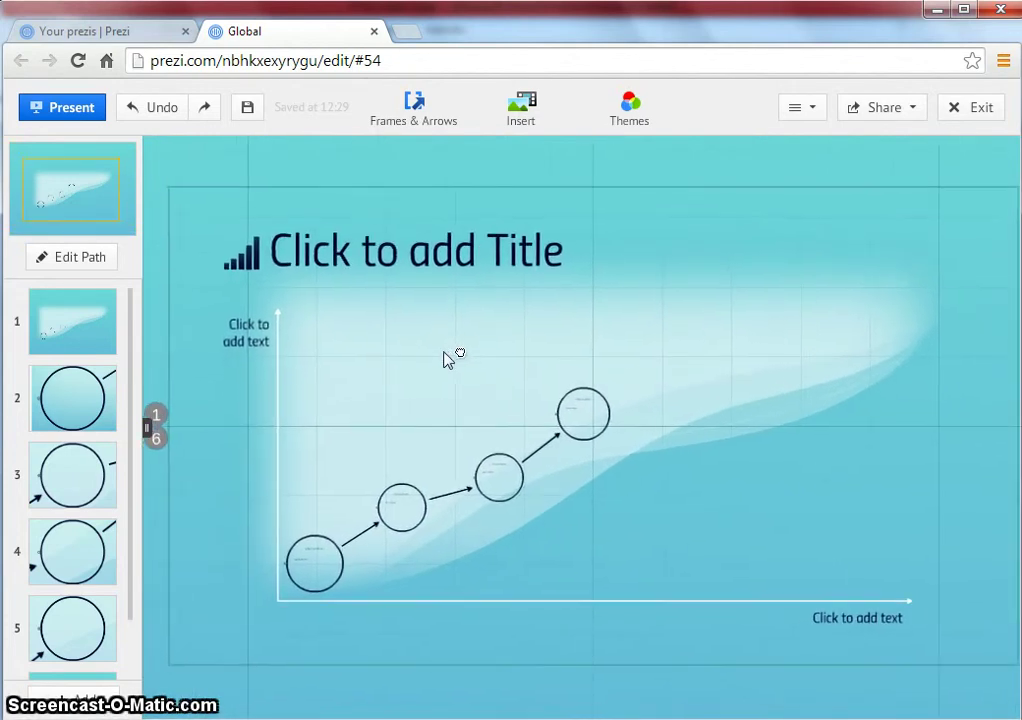
Enter 'Global Warming' as the timeline title and colour it purple.
left_click(335, 257)
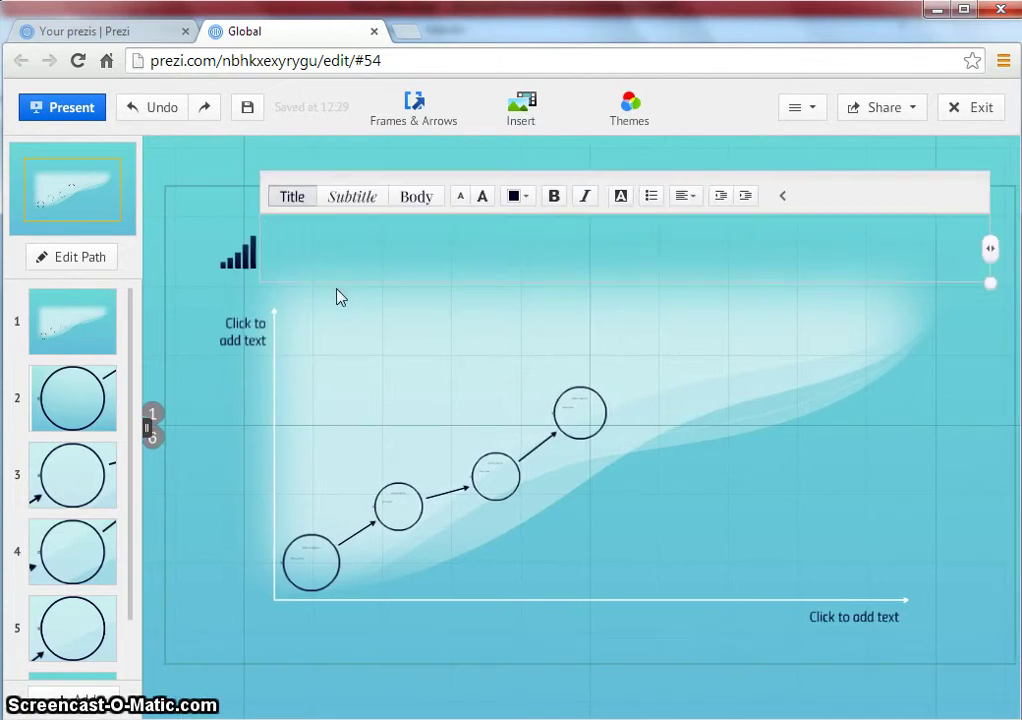
type("Glob")
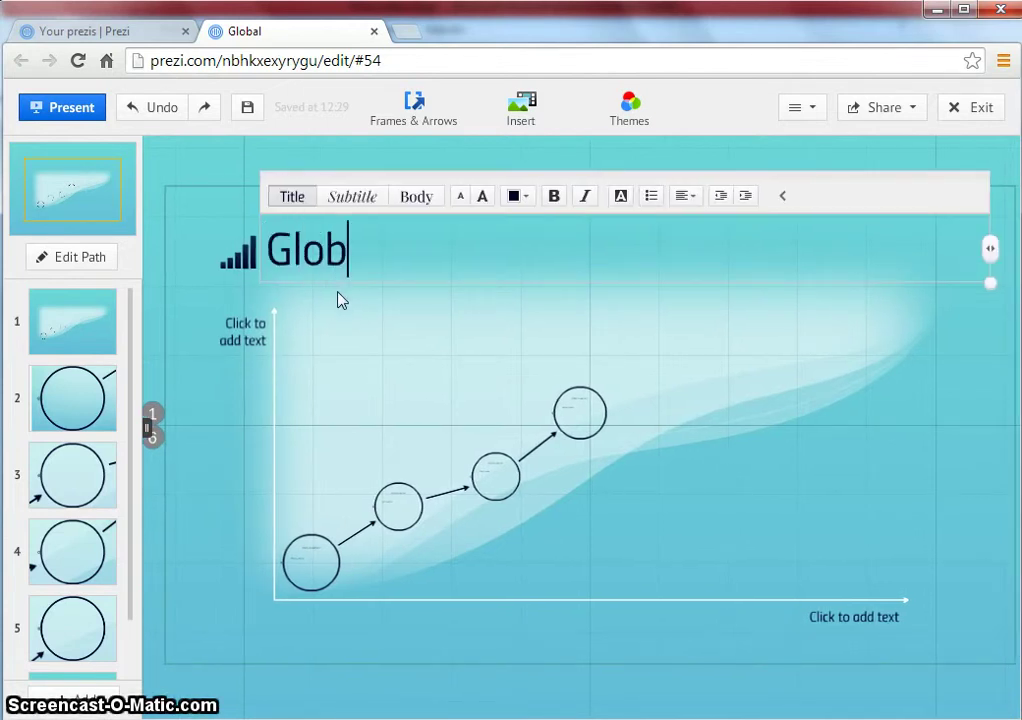
type("al W")
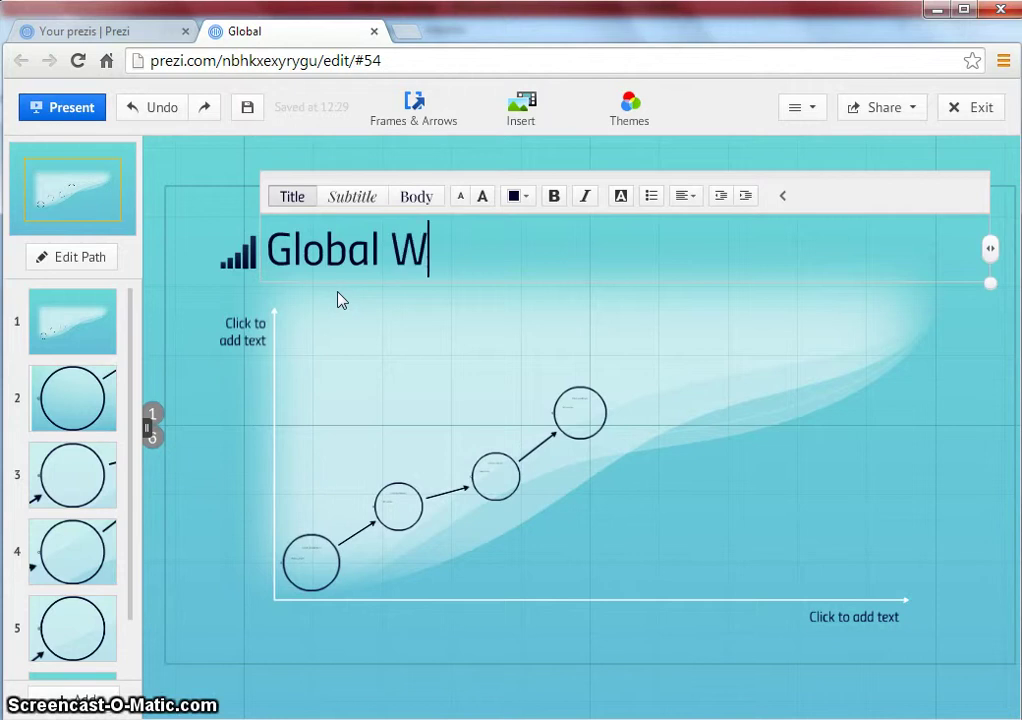
type("armin")
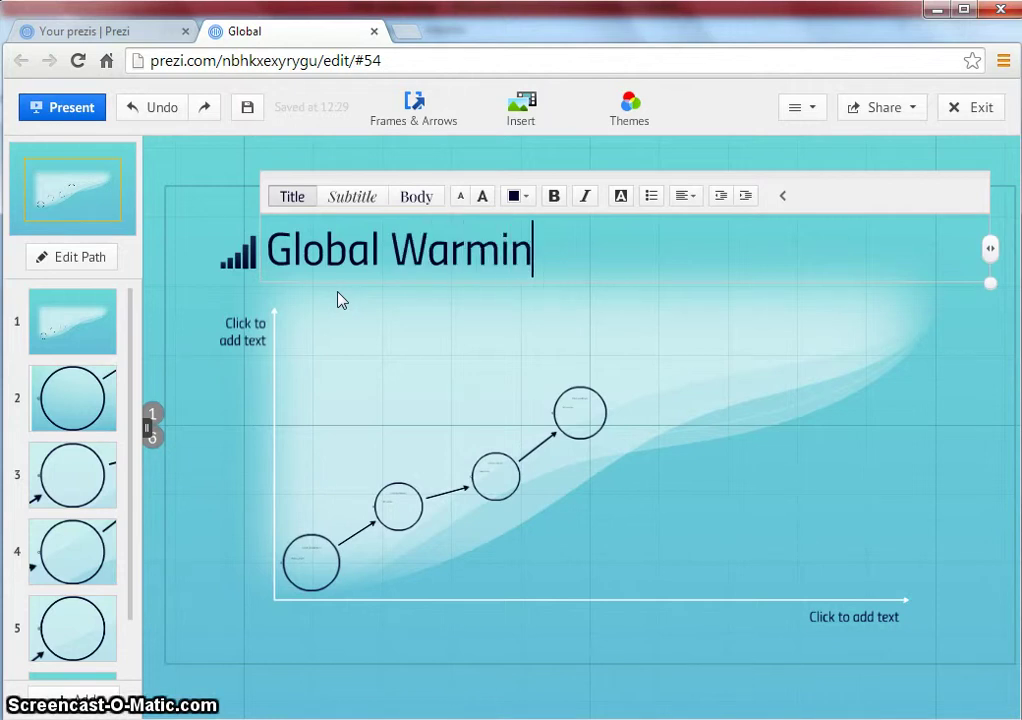
type("g")
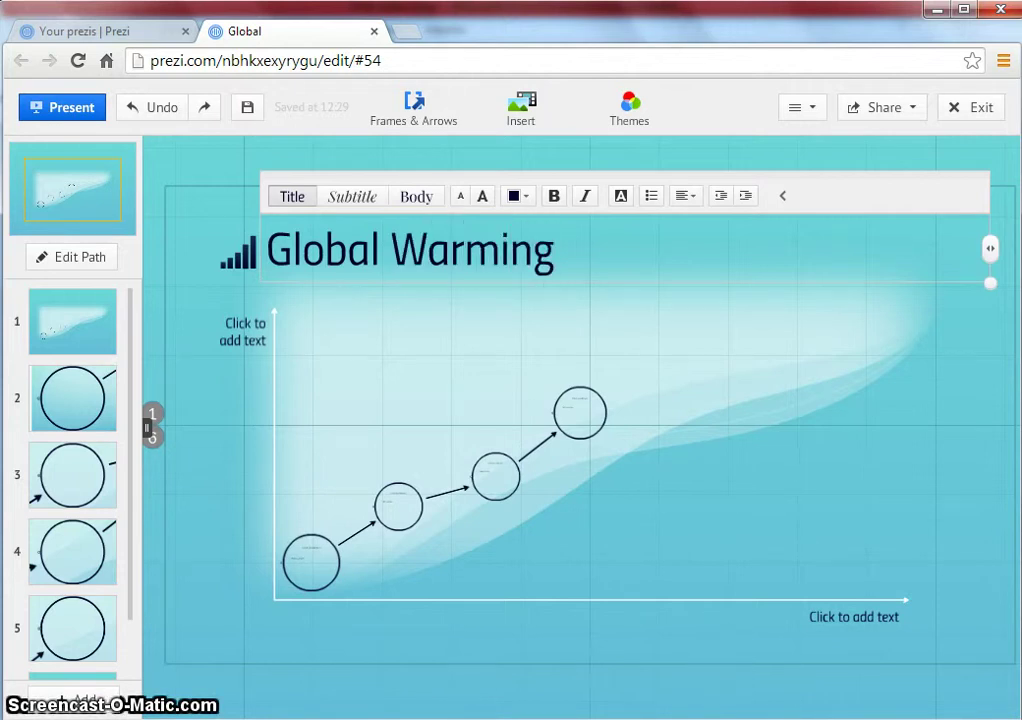
left_click_drag(562, 248, 272, 244)
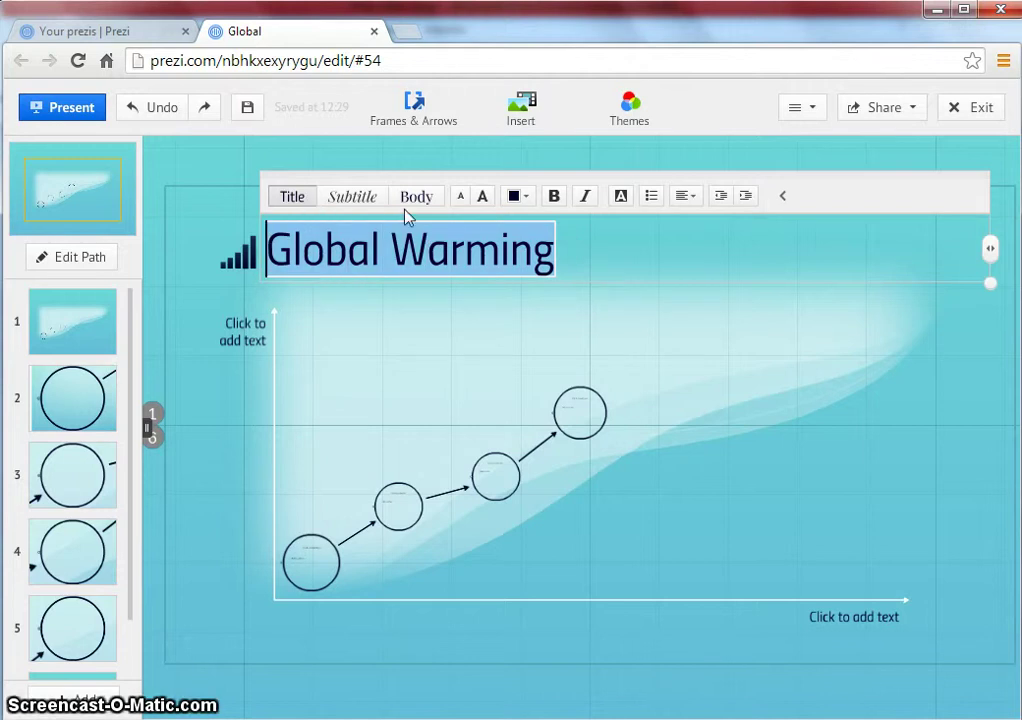
left_click(528, 198)
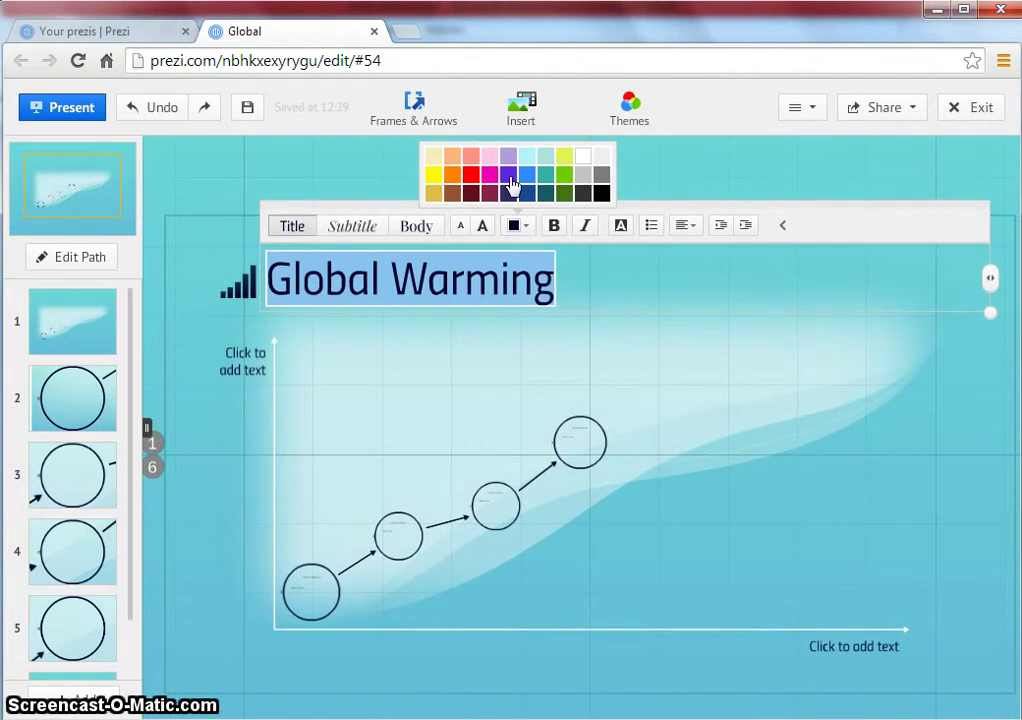
left_click(509, 177)
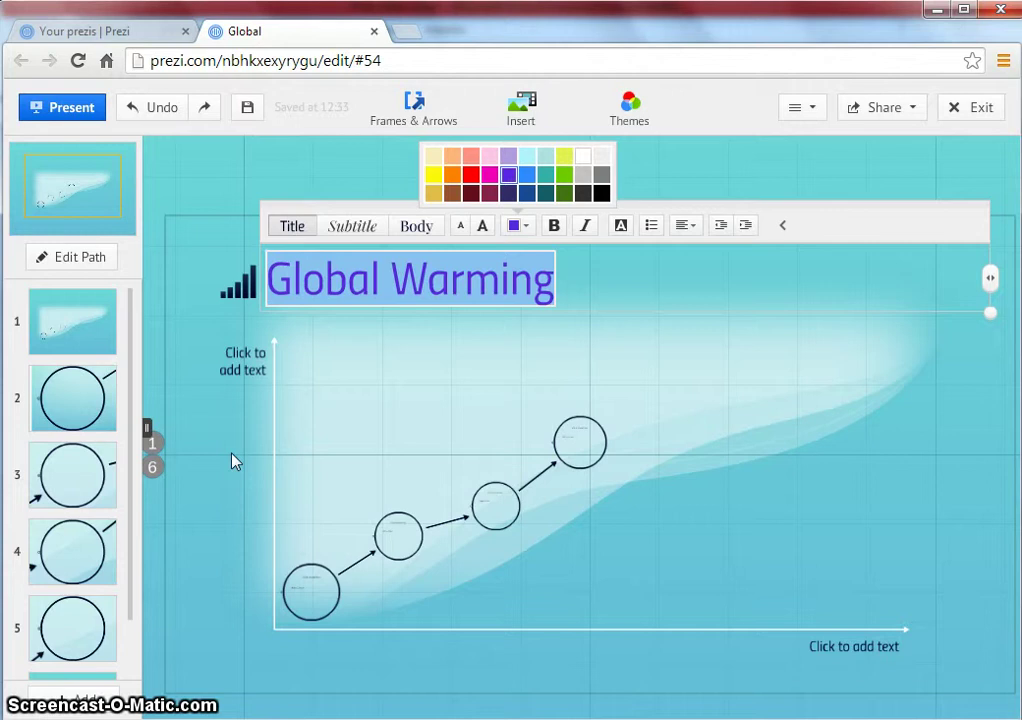
Type 'Temperature' into the vertical axis label placeholder.
left_click(243, 366)
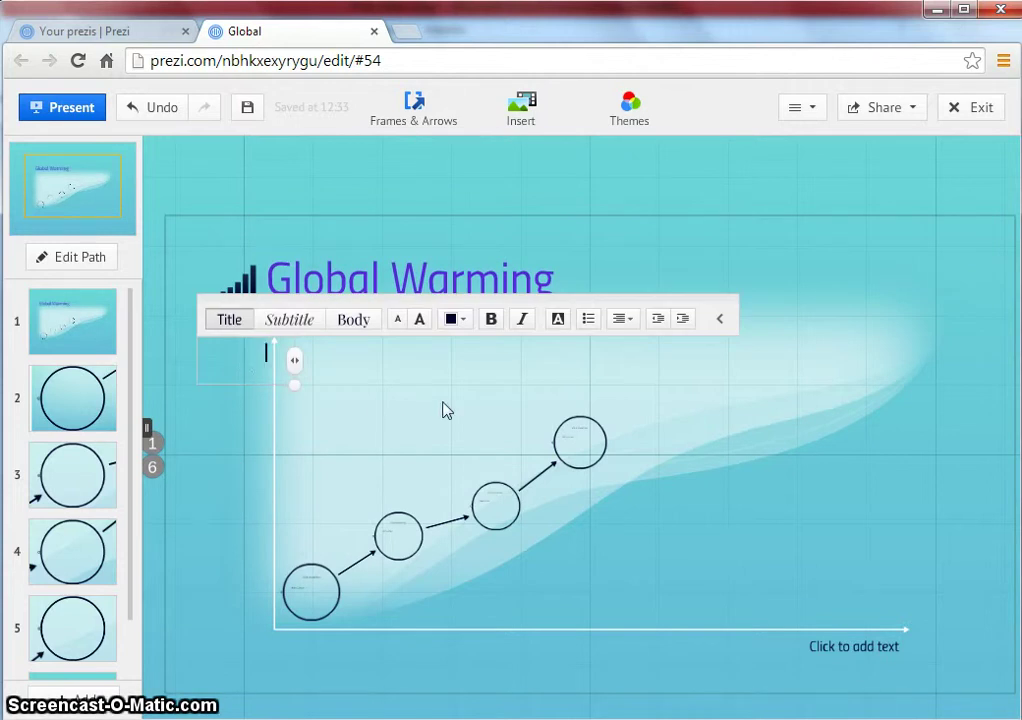
type("Temperature")
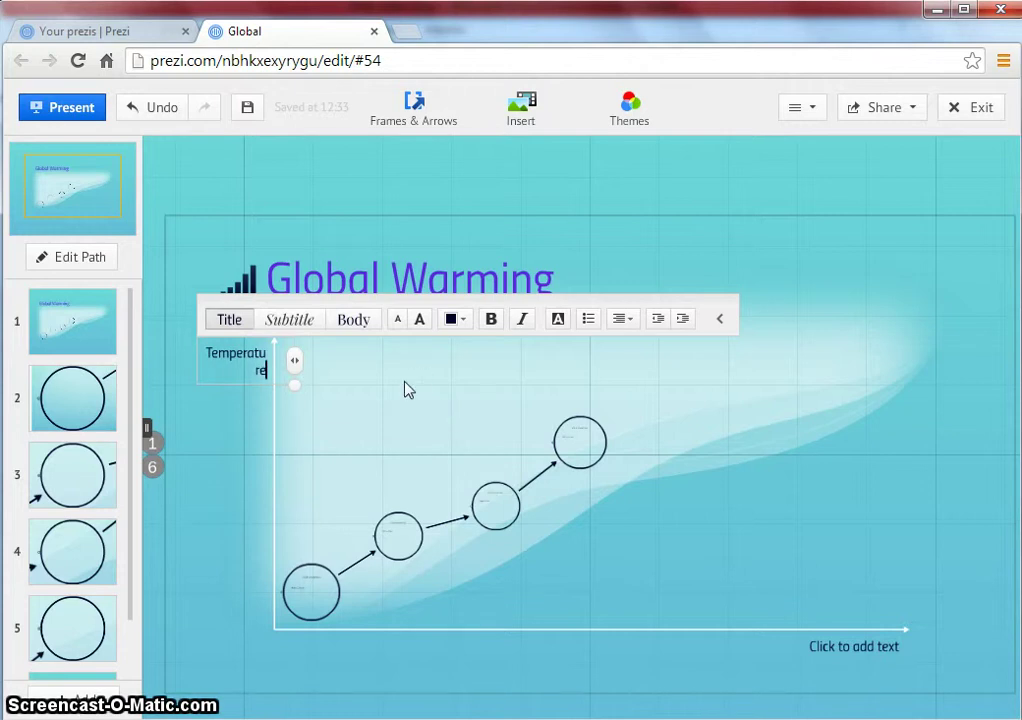
left_click(260, 388)
left_click(255, 360)
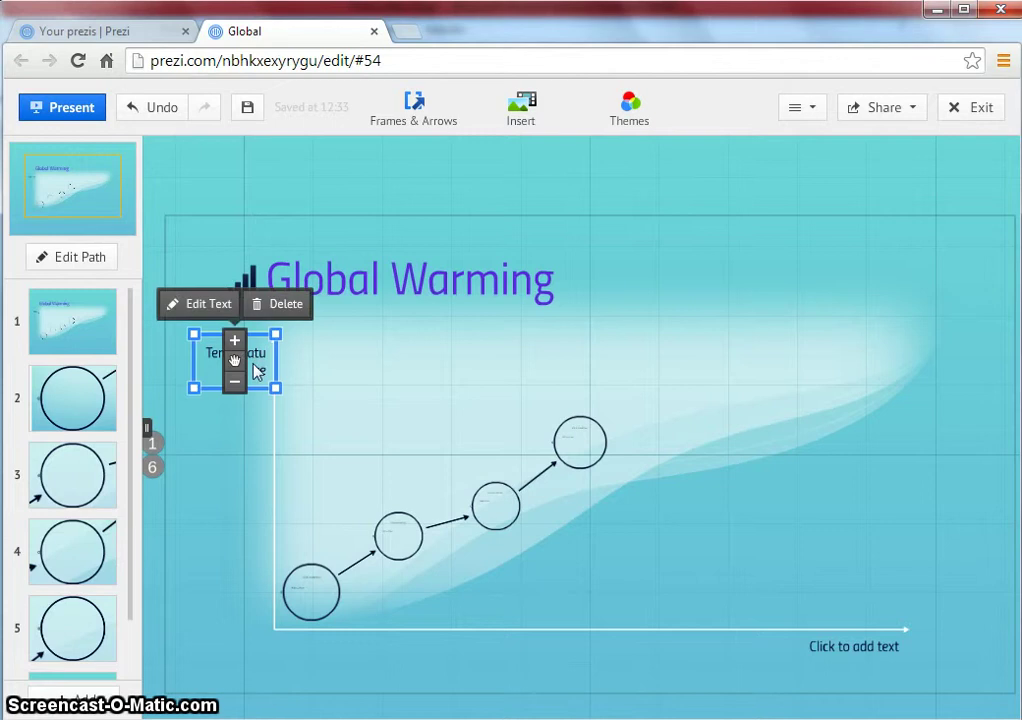
Rotate the Temperature label upright, enlarge it, and place it beside the vertical axis.
left_click_drag(236, 365, 223, 424)
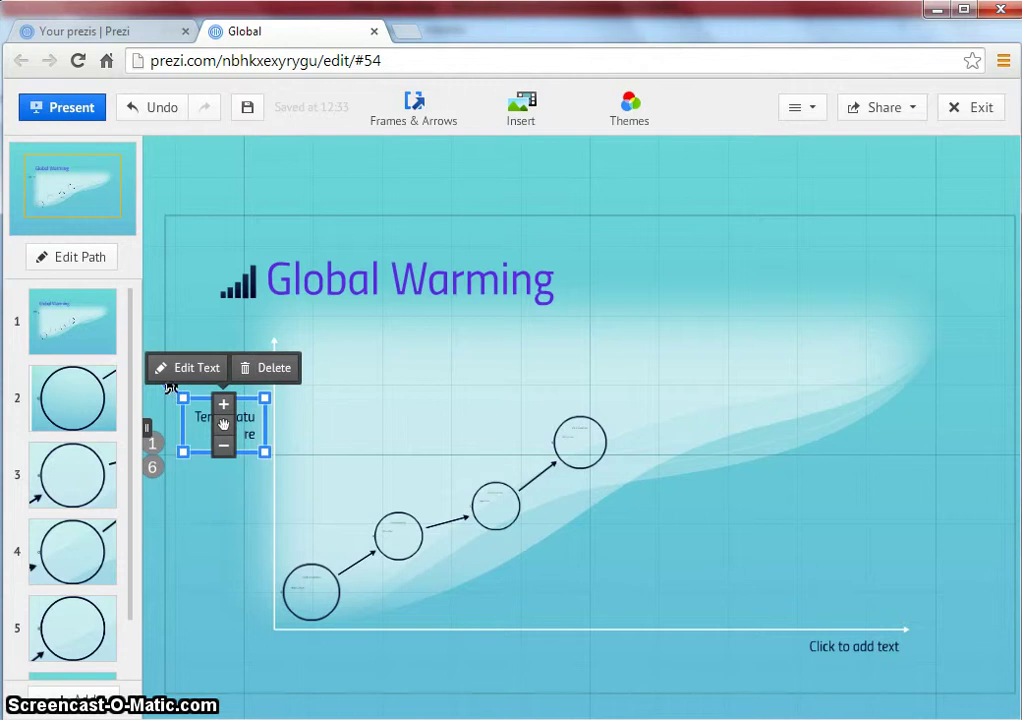
left_click_drag(169, 384, 188, 474)
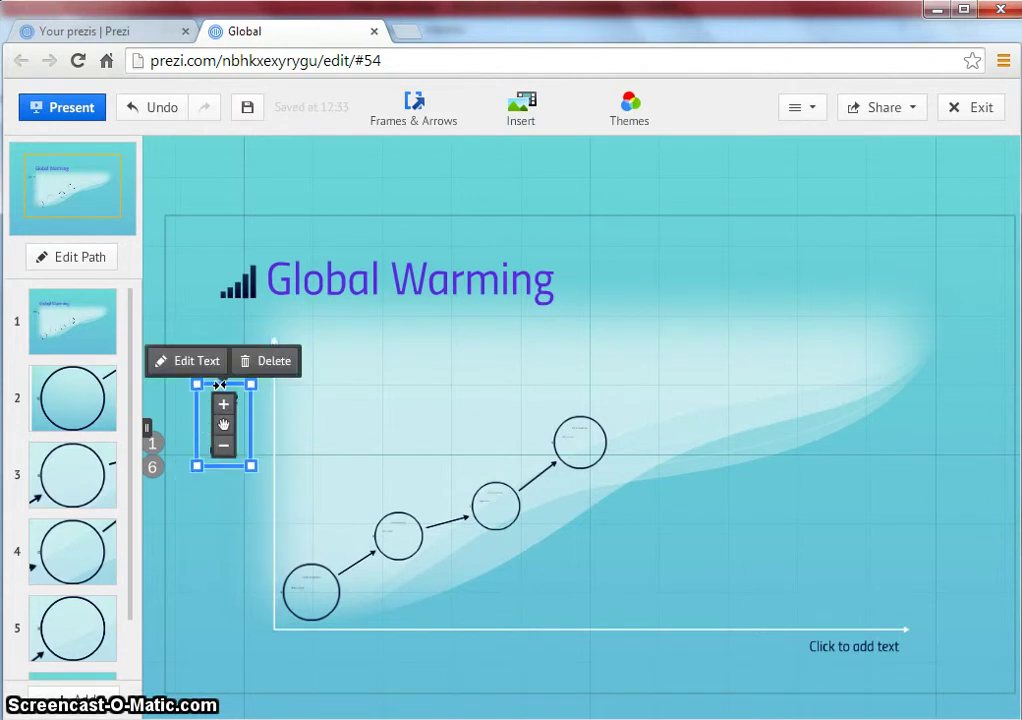
mouse_move(251, 466)
left_mouse_down()
mouse_move(246, 497)
mouse_move(257, 480)
left_mouse_up()
left_click(224, 406)
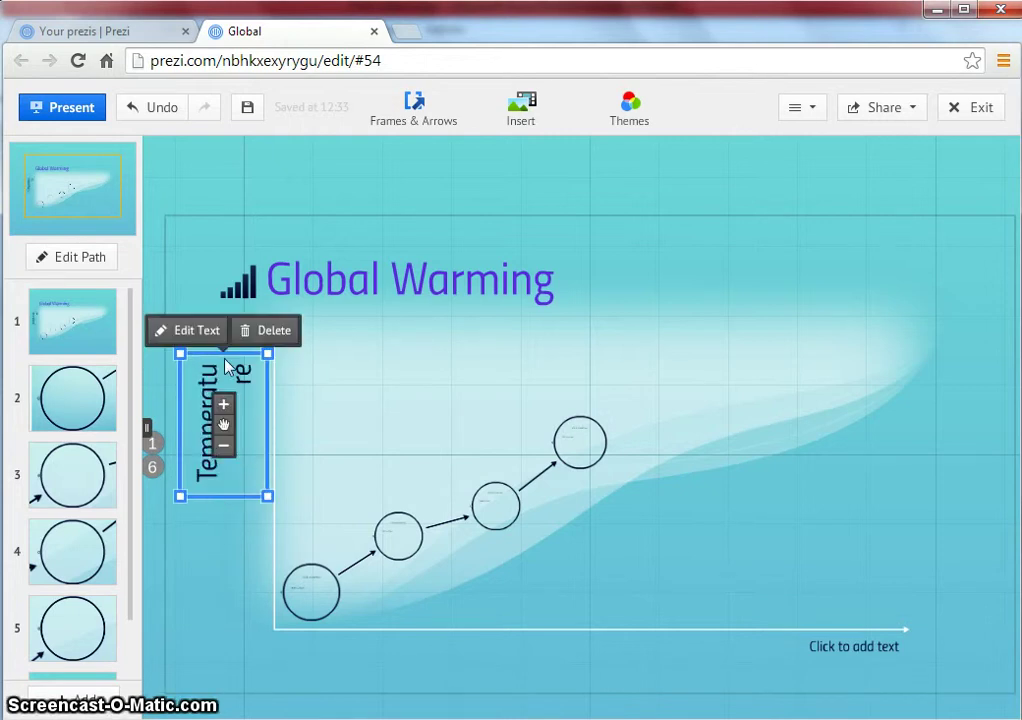
left_click_drag(222, 354, 228, 325)
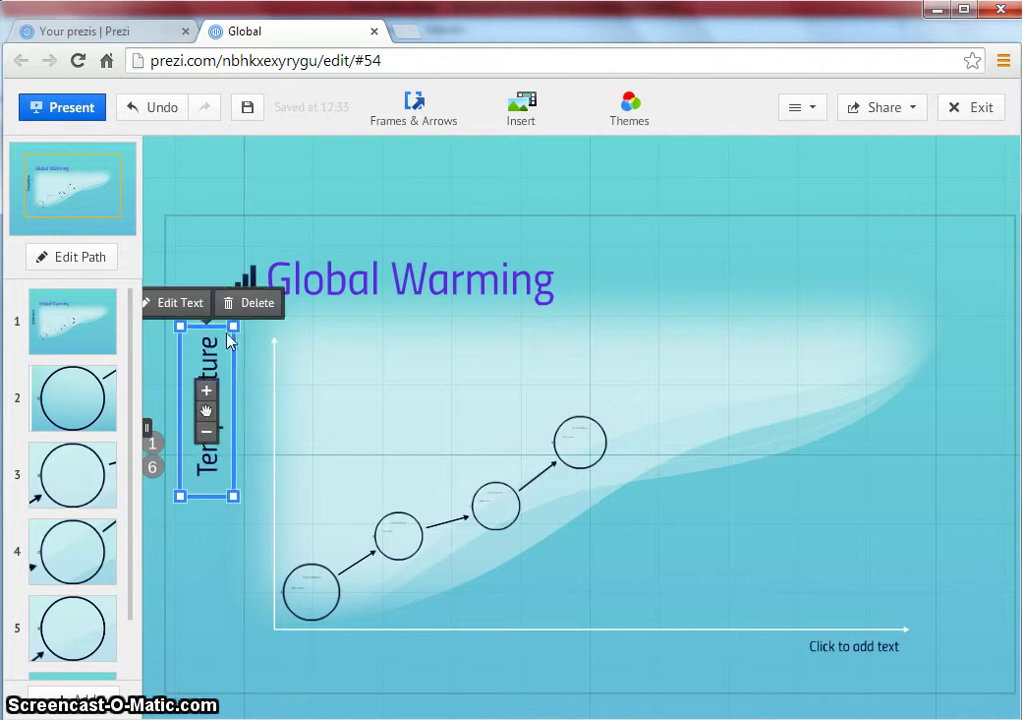
left_click_drag(207, 412, 236, 481)
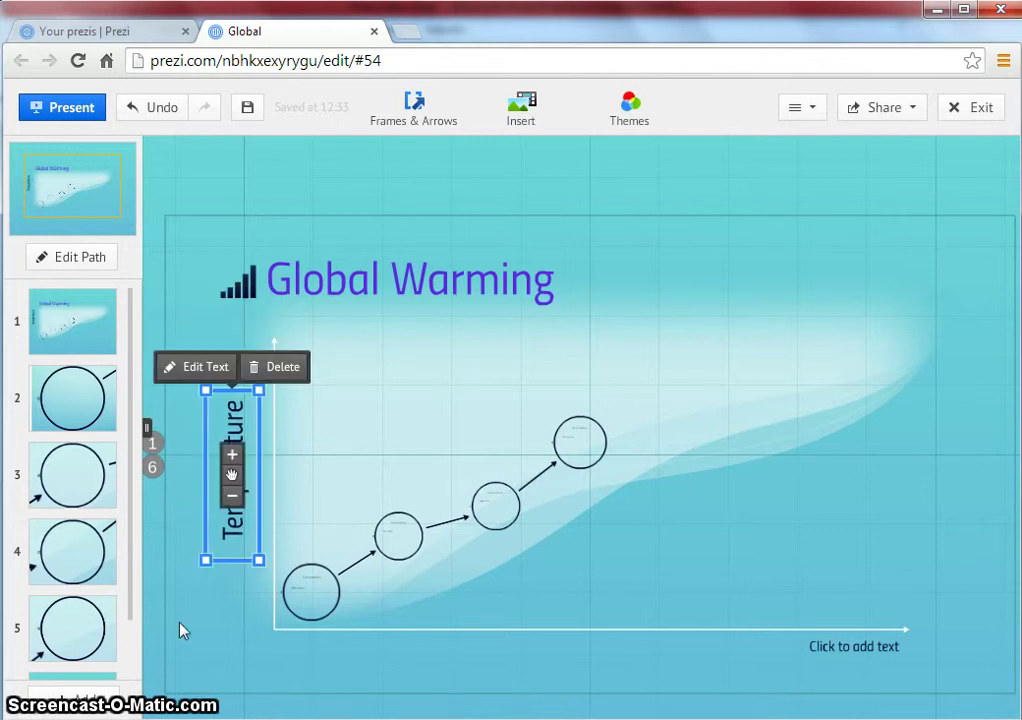
Add 'Years' as the horizontal axis label, centred beneath the axis line.
left_click(855, 652)
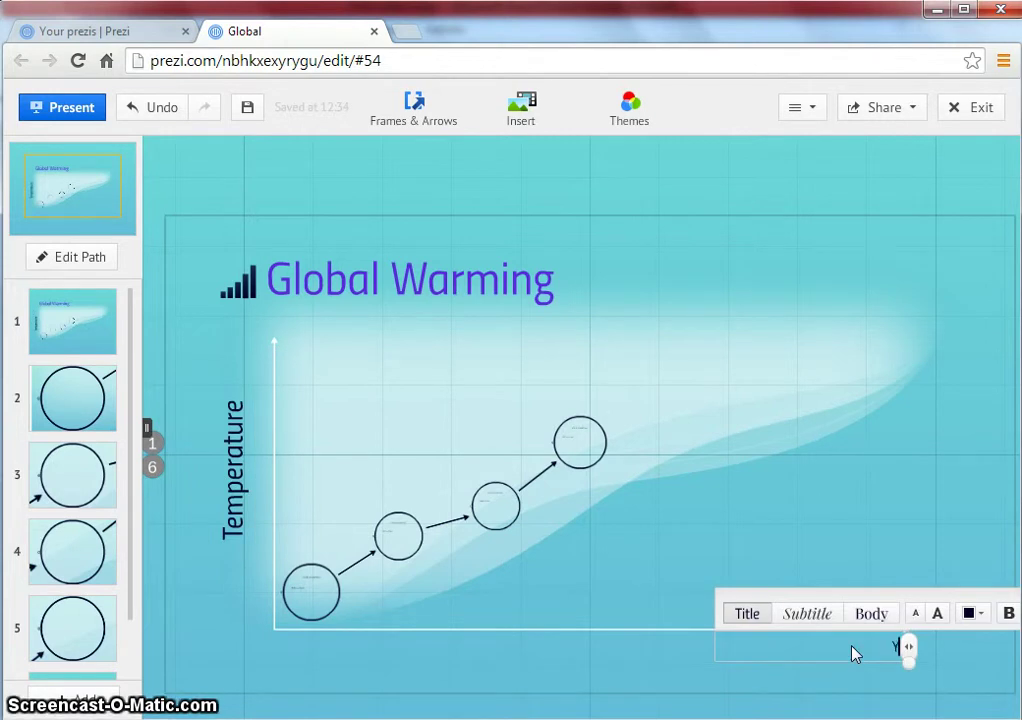
type("Years")
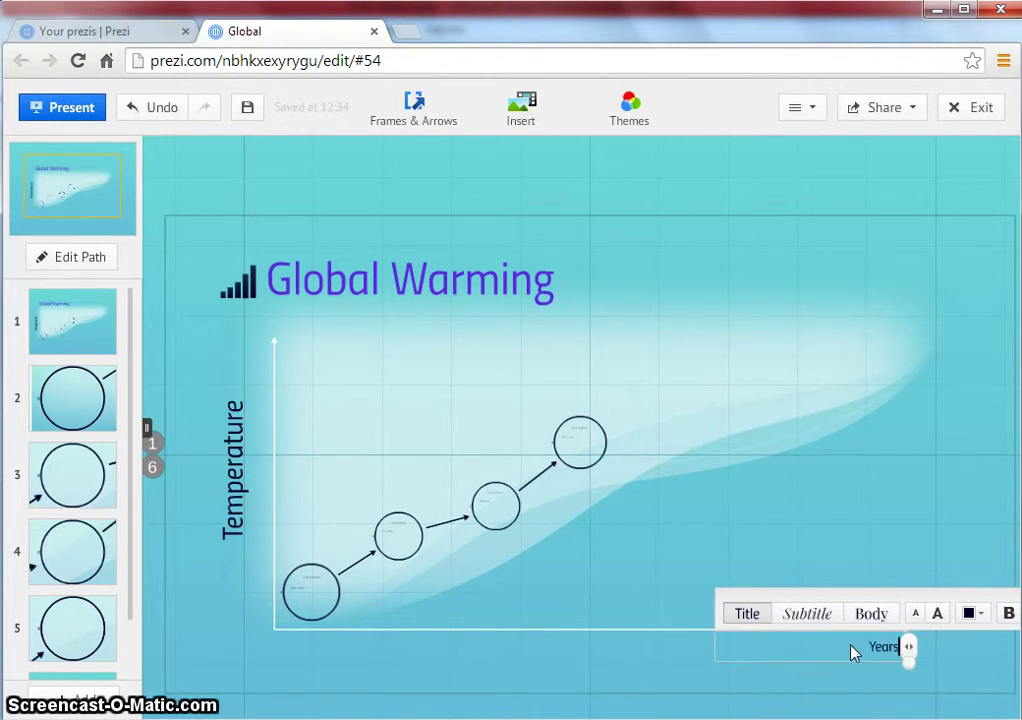
left_click(849, 665)
left_click(842, 654)
left_click_drag(809, 646, 544, 647)
left_click(714, 683)
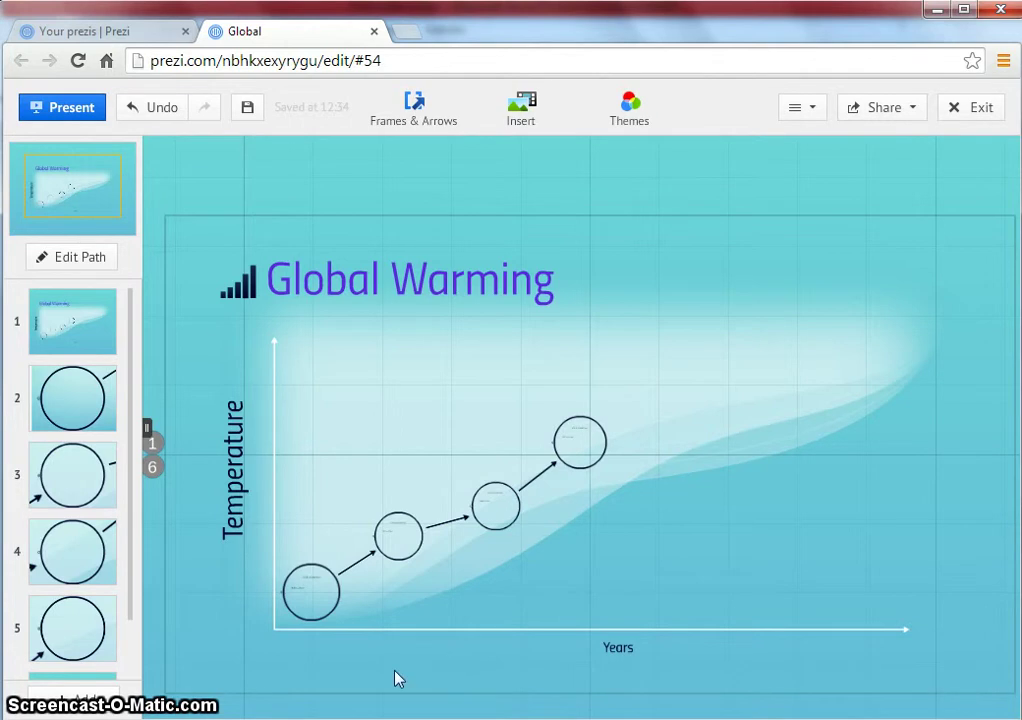
Zoom into the first circle, shift its body text right, and title it 1880.
left_click(310, 624)
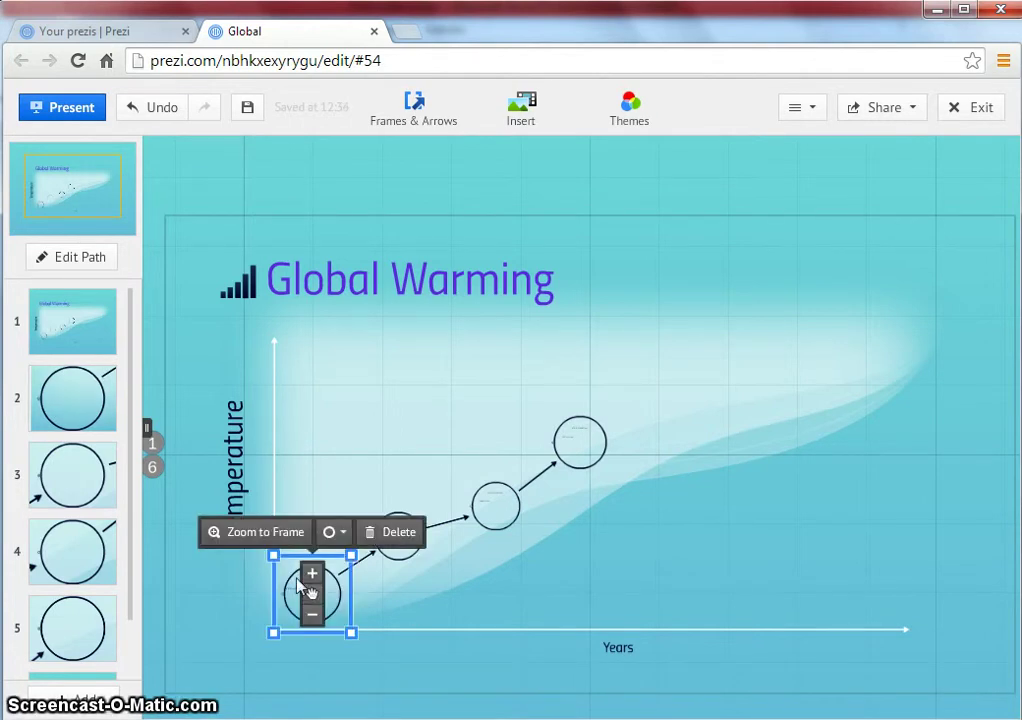
left_click(251, 541)
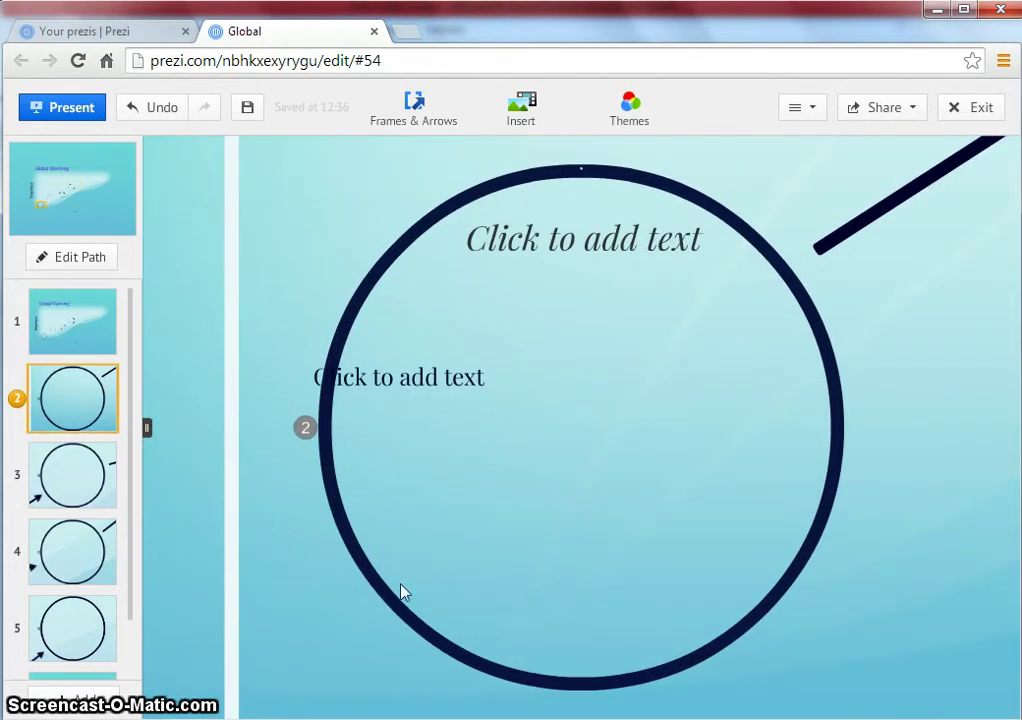
left_click(452, 380)
left_click_drag(452, 381, 506, 387)
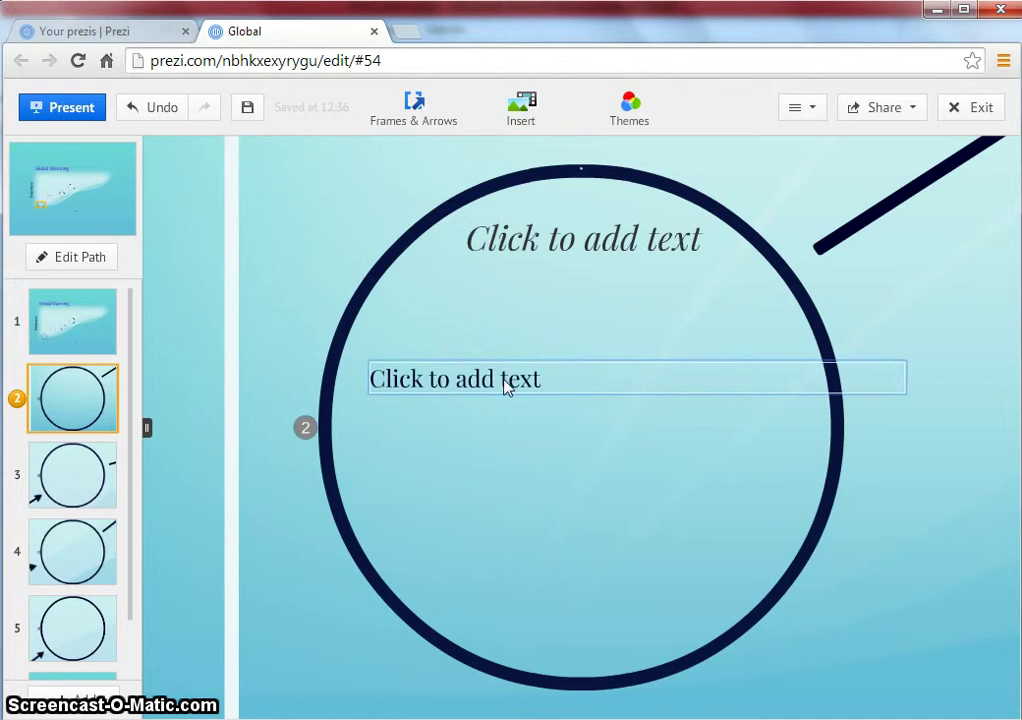
left_click(563, 248)
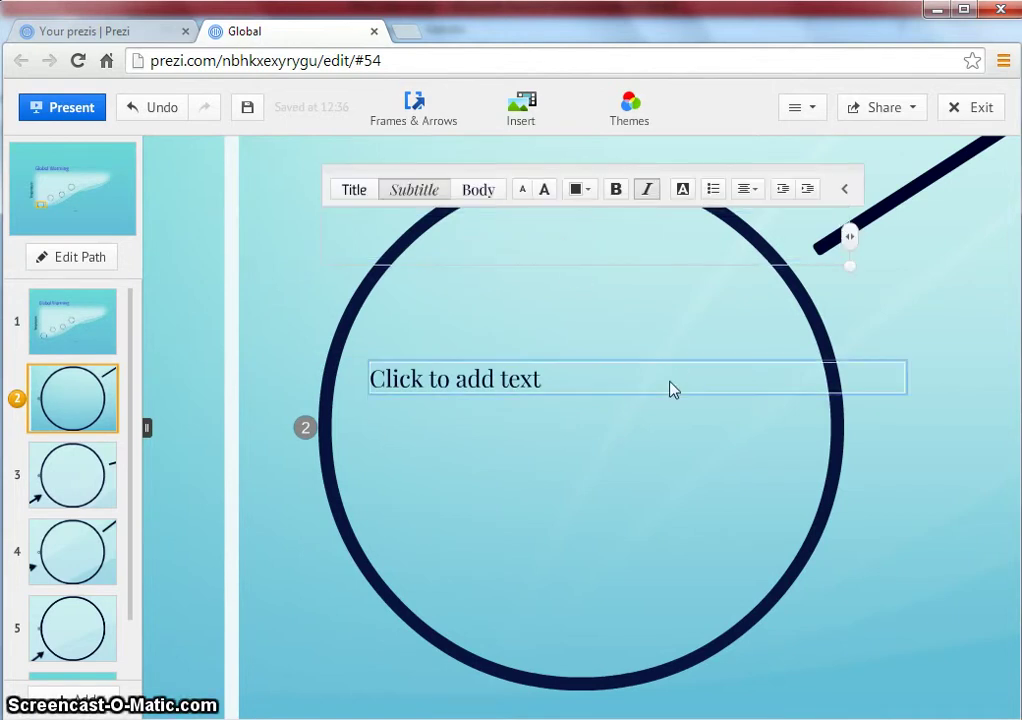
type("188")
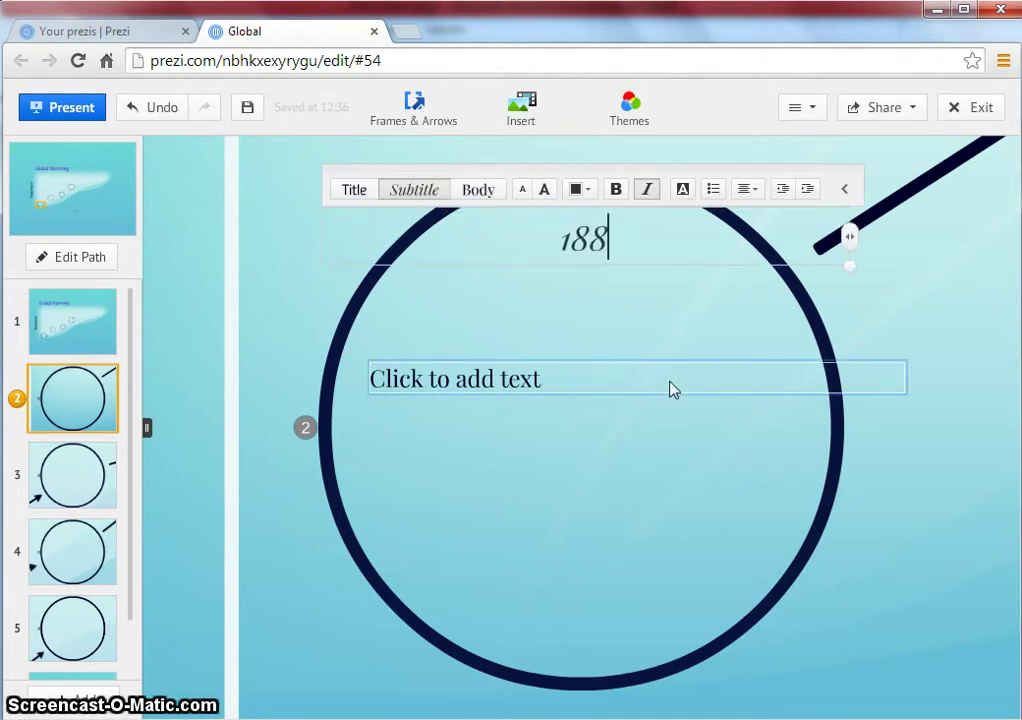
type("0")
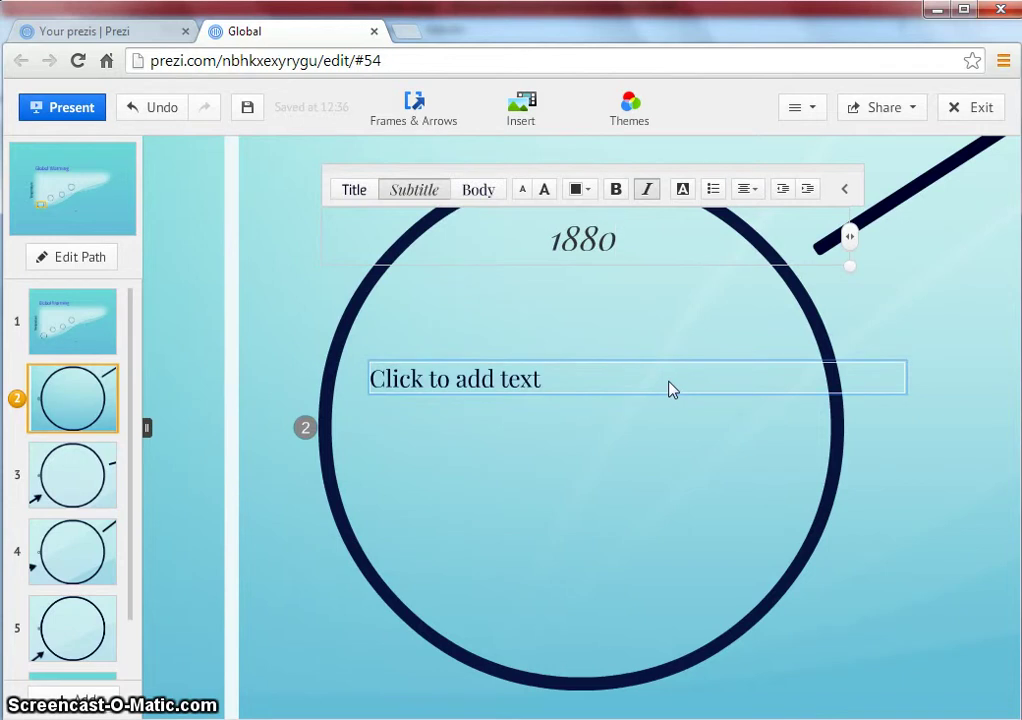
Copy the 1800-1870 heading from the Word script over the circle's 1880 title.
key("alt+Tab")
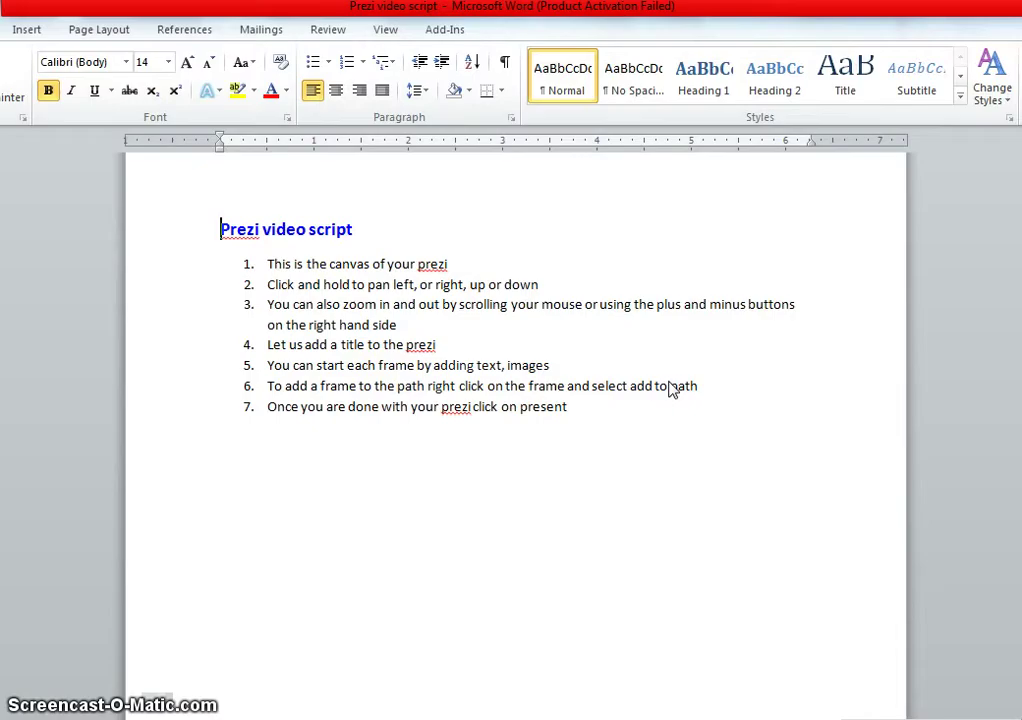
scroll(535, 462, "down", 1)
scroll(535, 462, "down", 15)
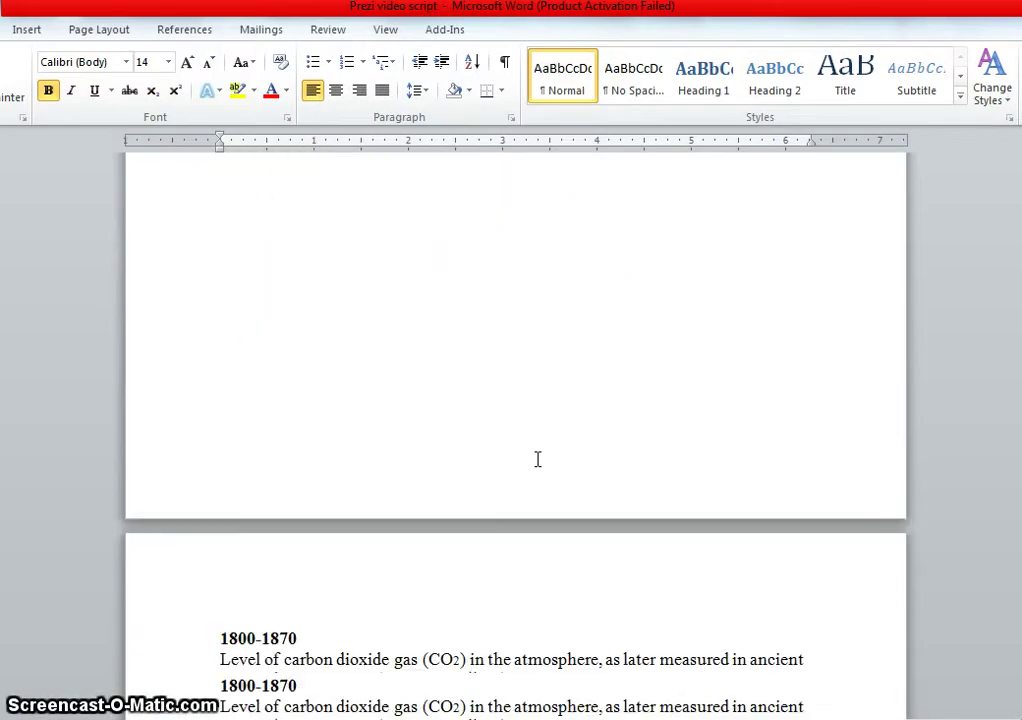
left_click_drag(222, 308, 298, 308)
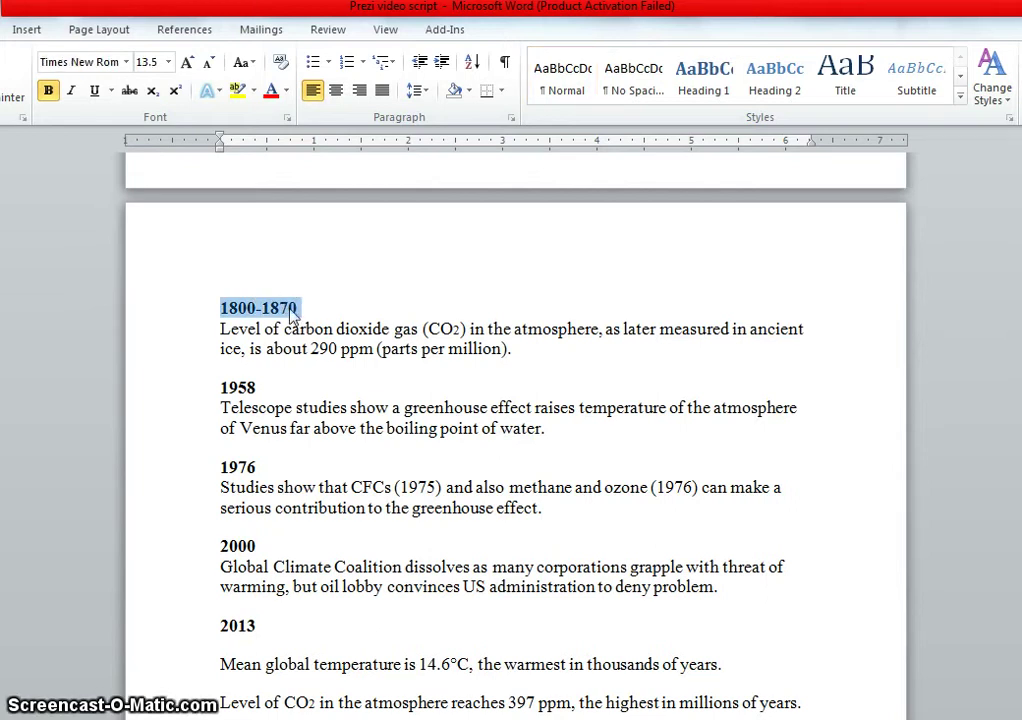
right_click(292, 313)
left_click(337, 342)
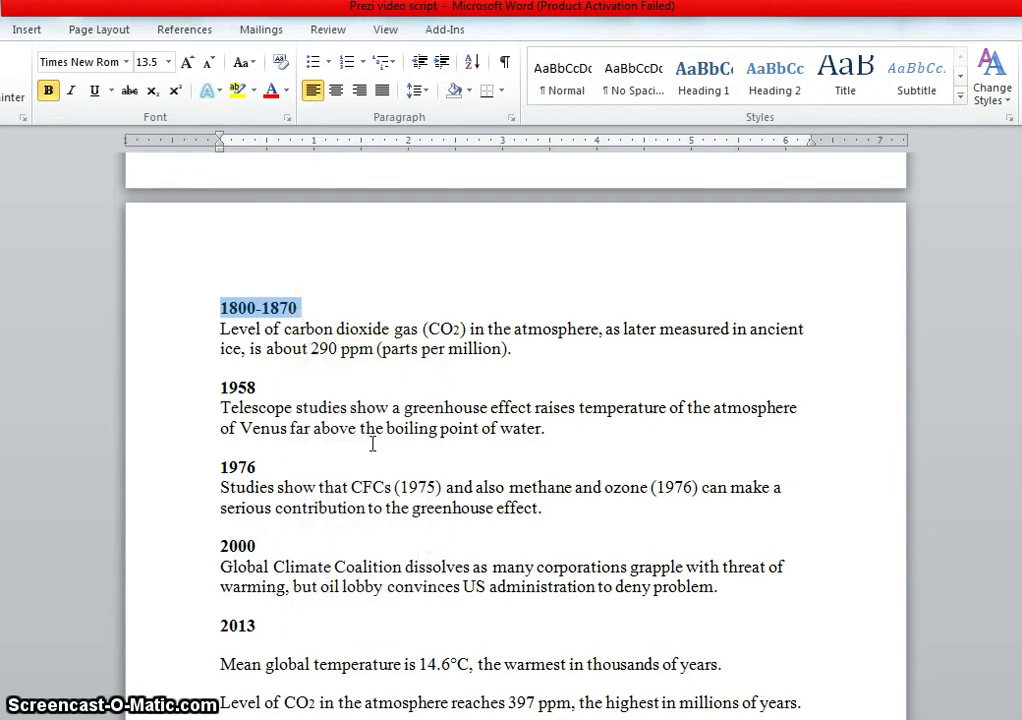
key("alt+Tab")
left_click_drag(557, 240, 646, 281)
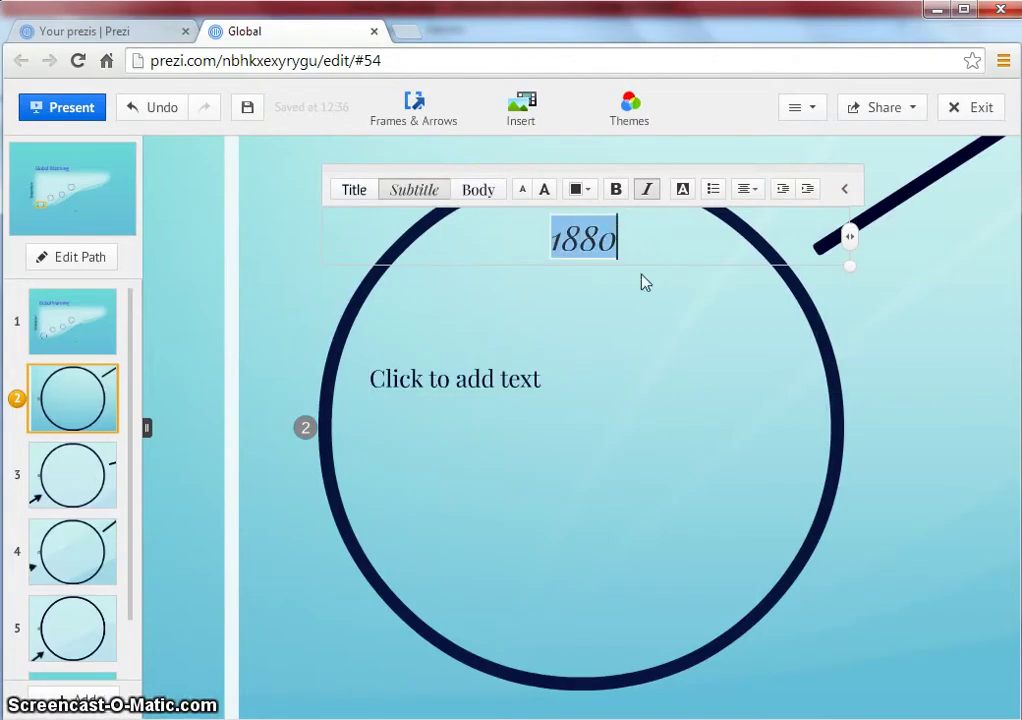
right_click(579, 246)
left_click(636, 339)
Copy the CO2-at-290-ppm paragraph from Word into the circle's body text.
left_click(475, 382)
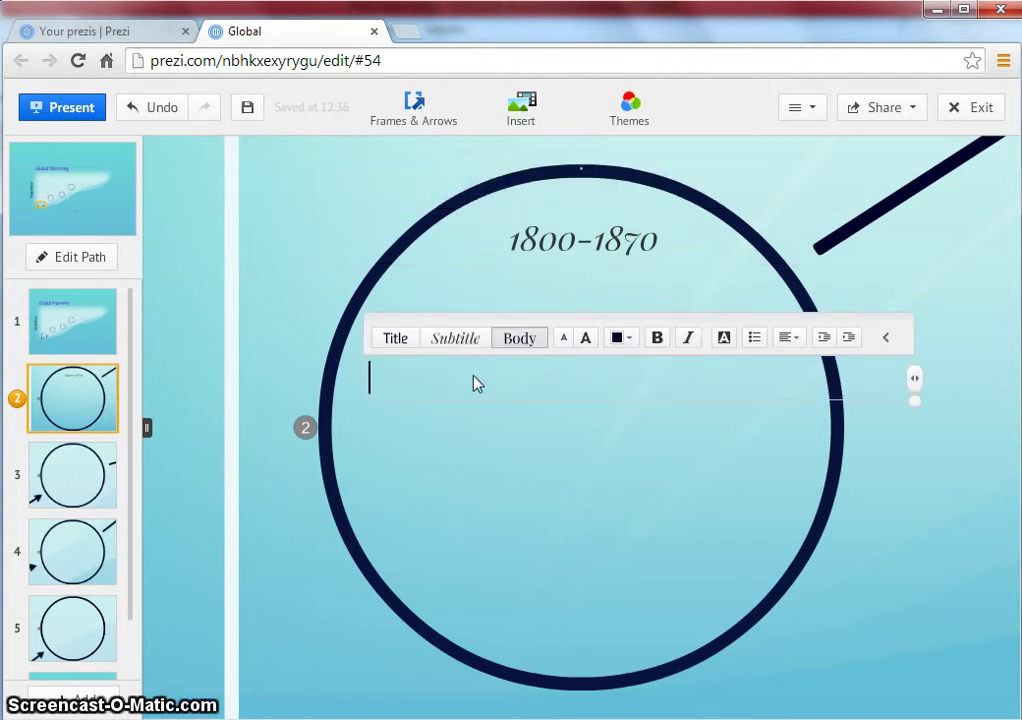
key("alt+Tab")
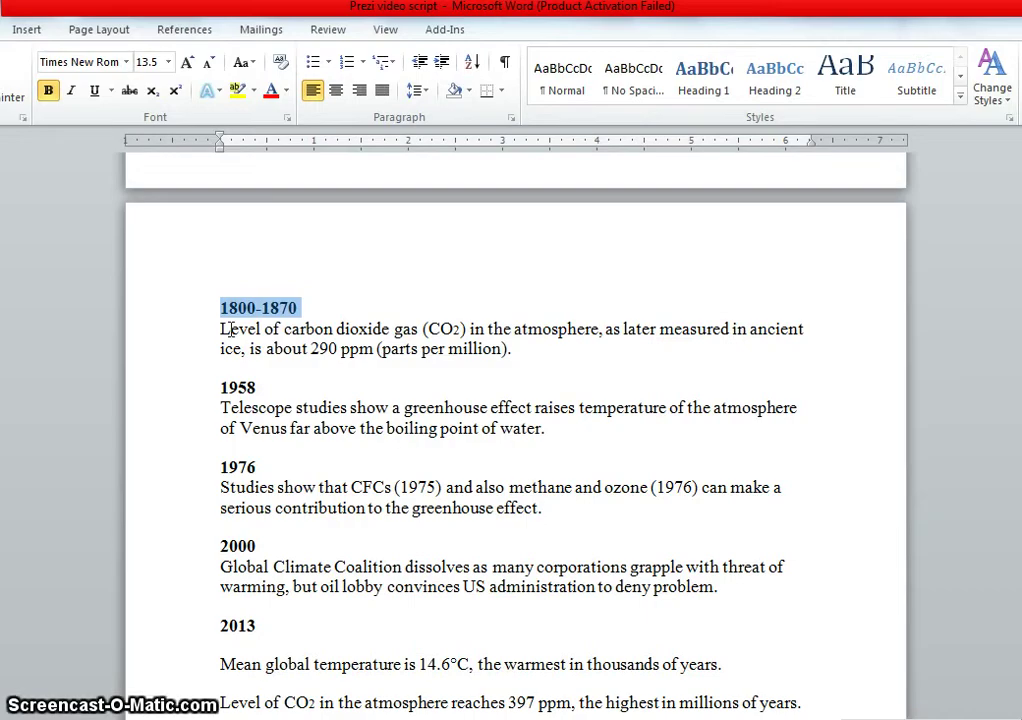
left_click_drag(221, 328, 490, 352)
right_click(490, 352)
left_click(541, 383)
key("alt+Tab")
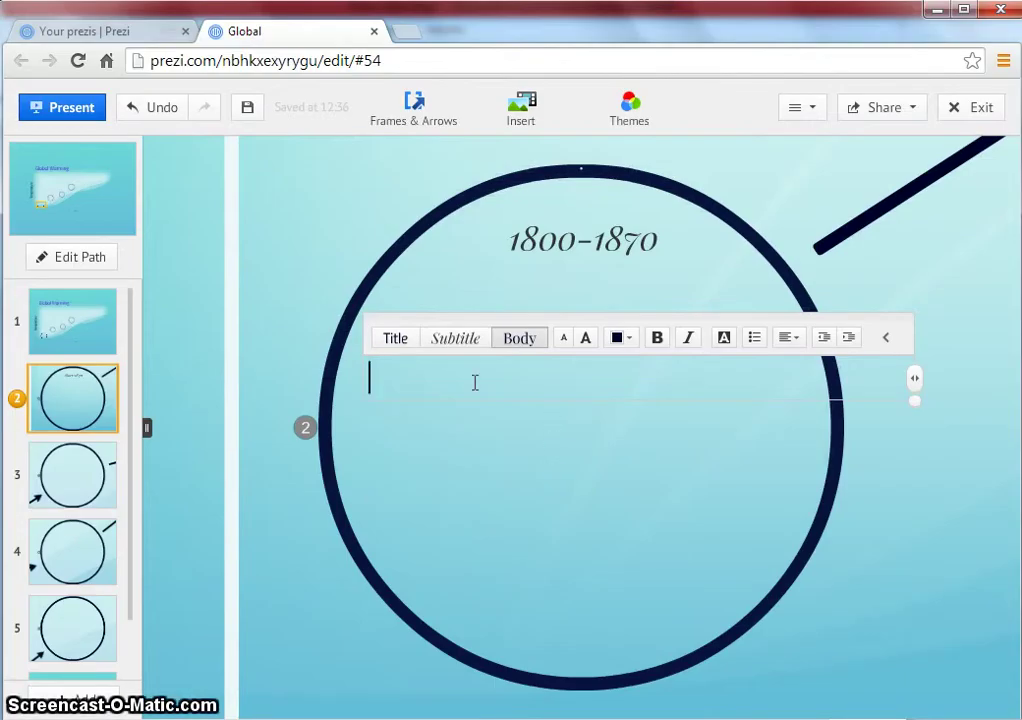
right_click(475, 383)
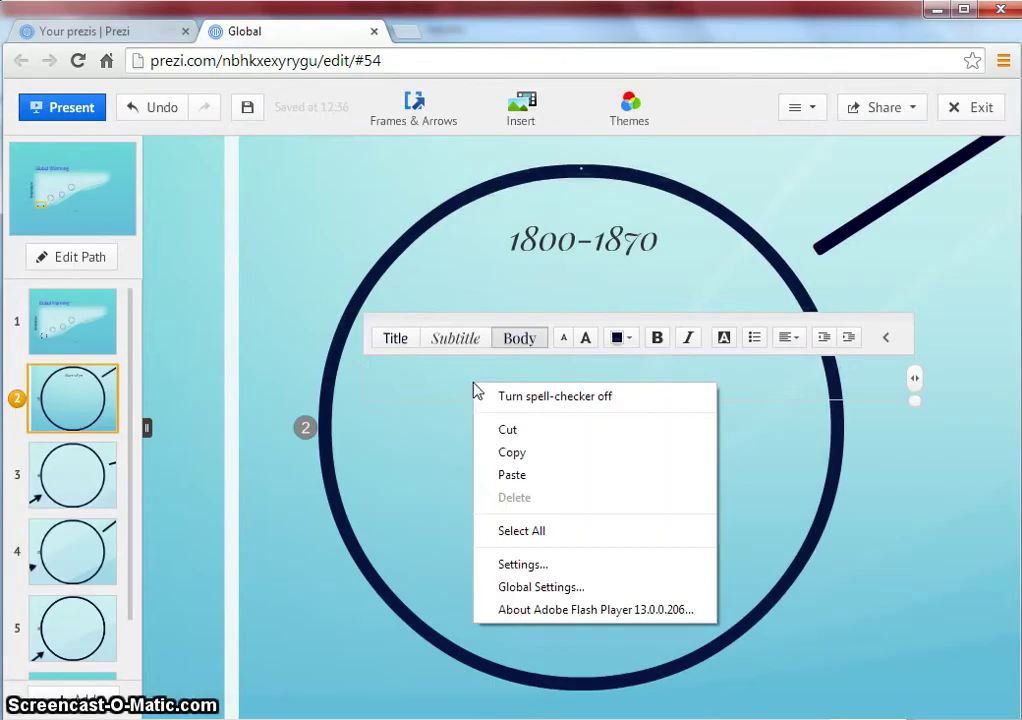
left_click(529, 483)
left_click(732, 522)
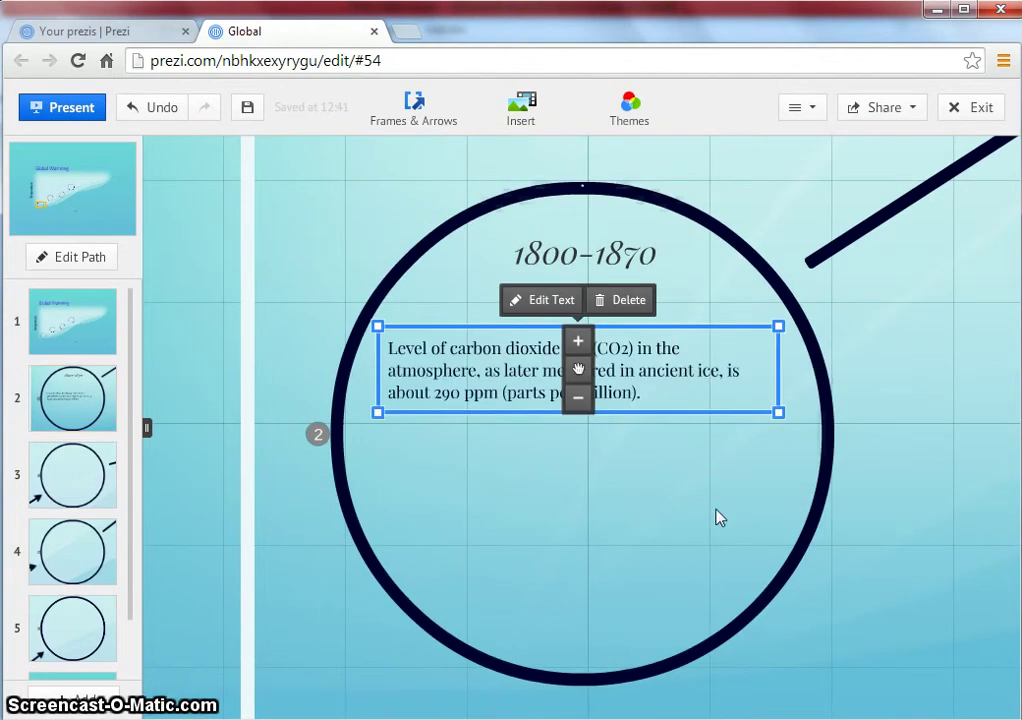
left_click(523, 118)
Insert the CO2Image picture from the video-images folder into the 1800-1870 circle.
left_click(529, 155)
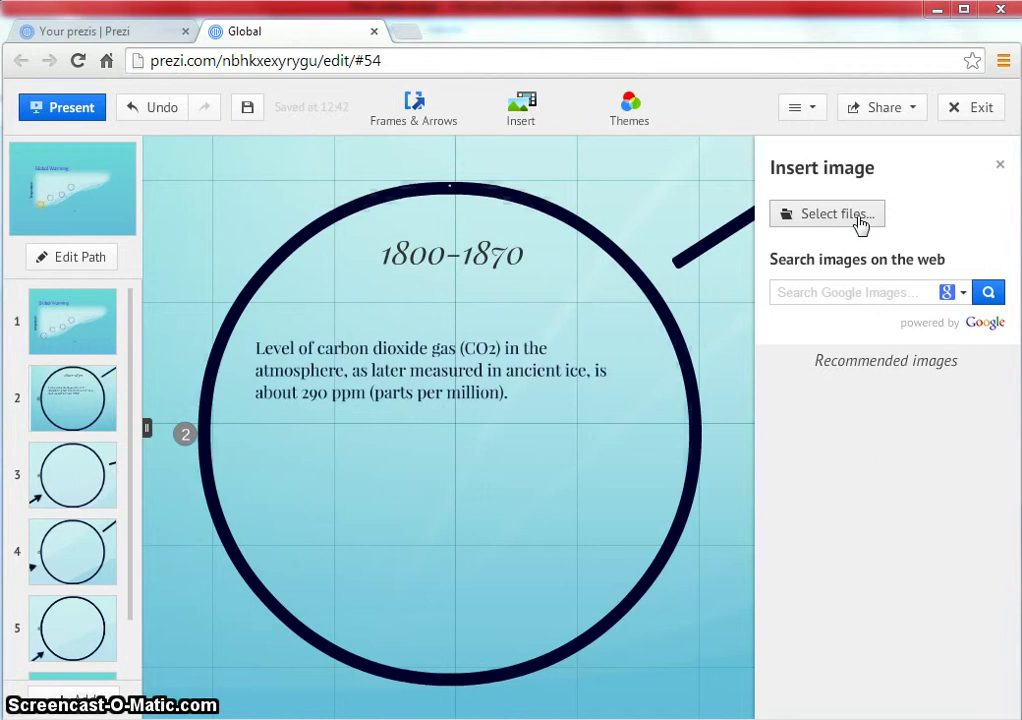
left_click(860, 222)
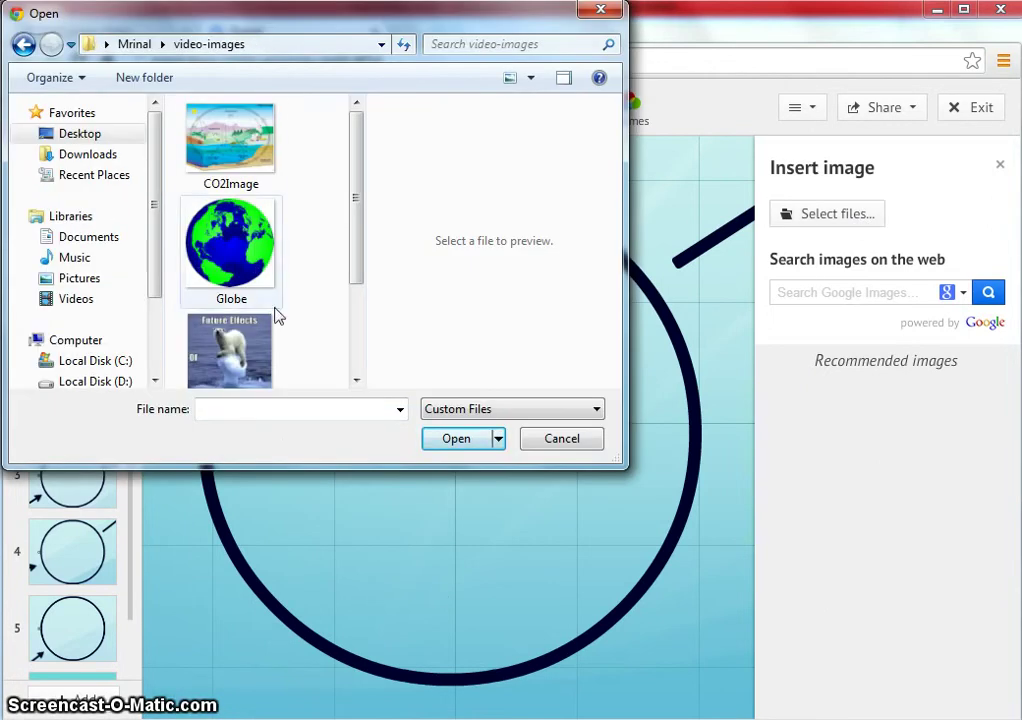
left_click(259, 150)
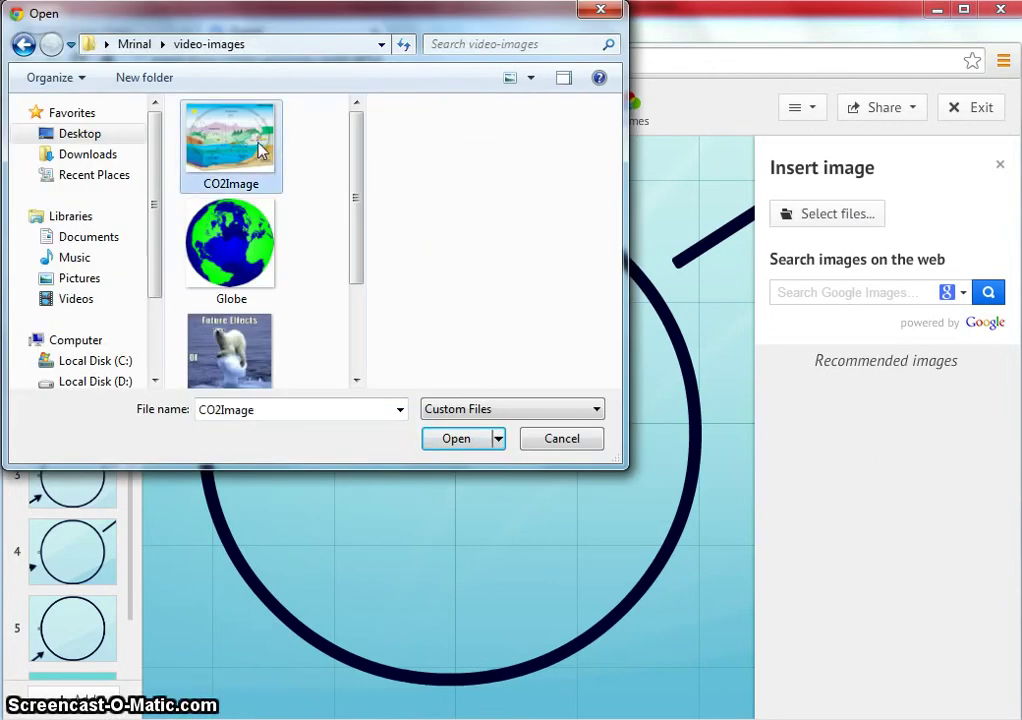
left_click(452, 440)
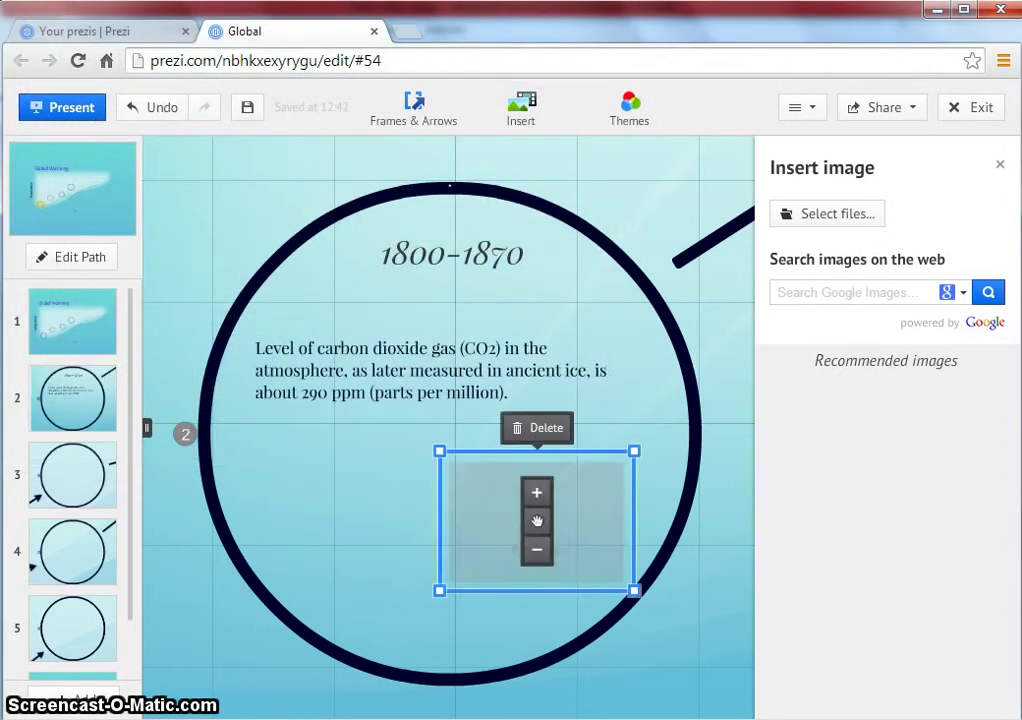
Slightly enlarge the carbon-cycle image and position it beneath the CO2 sentence.
left_click_drag(548, 517, 452, 515)
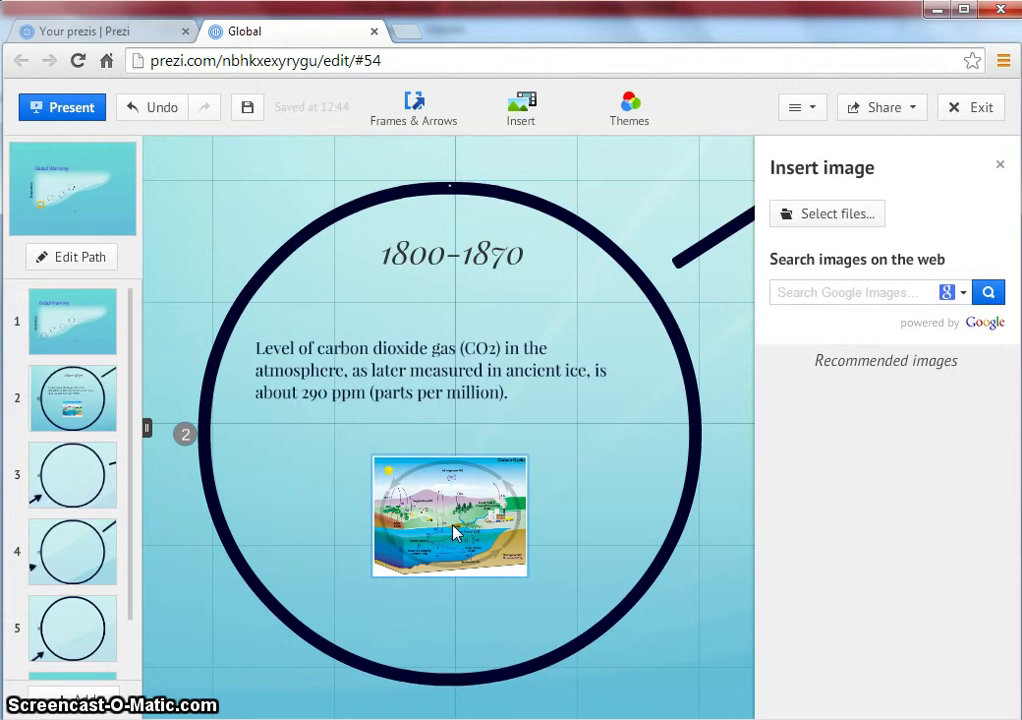
left_click(456, 537)
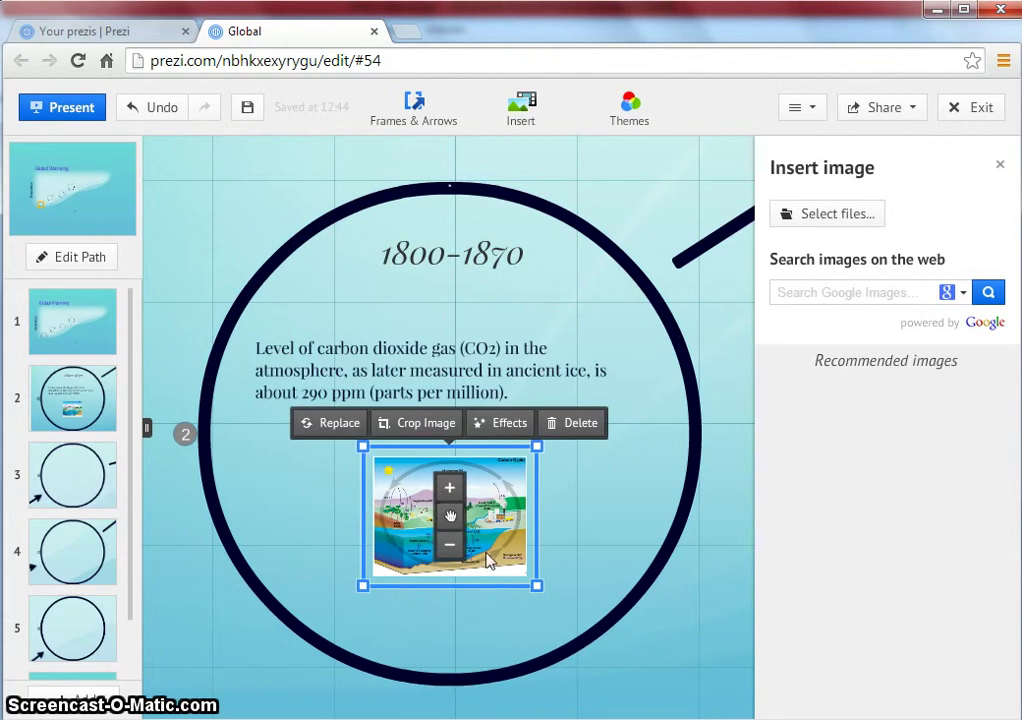
left_click_drag(537, 577, 576, 616)
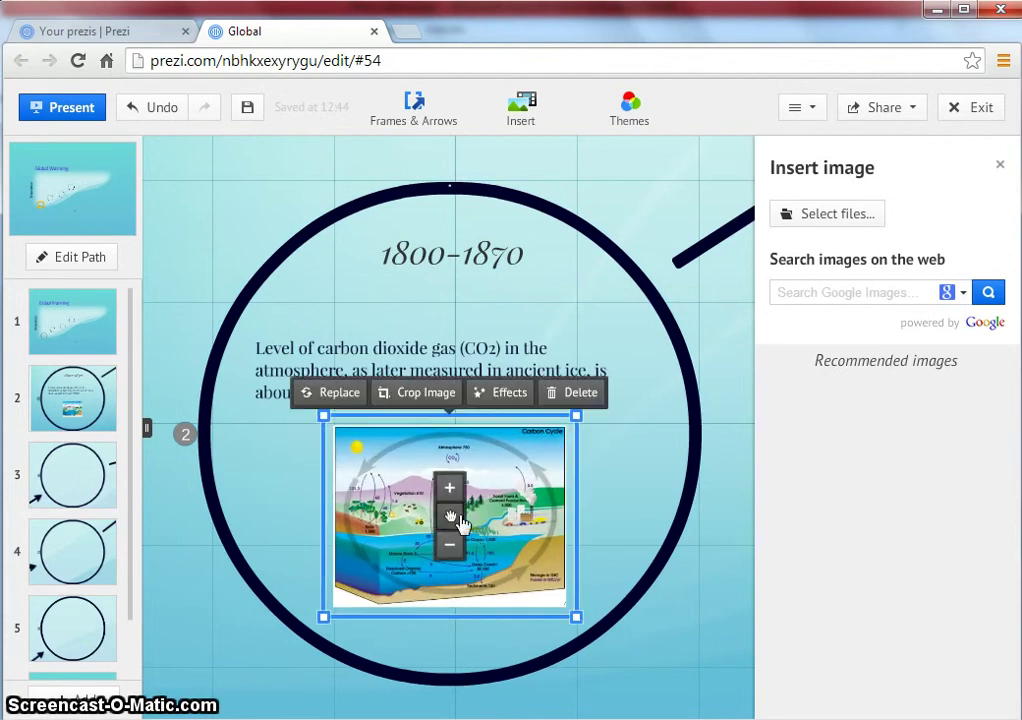
left_click(449, 490)
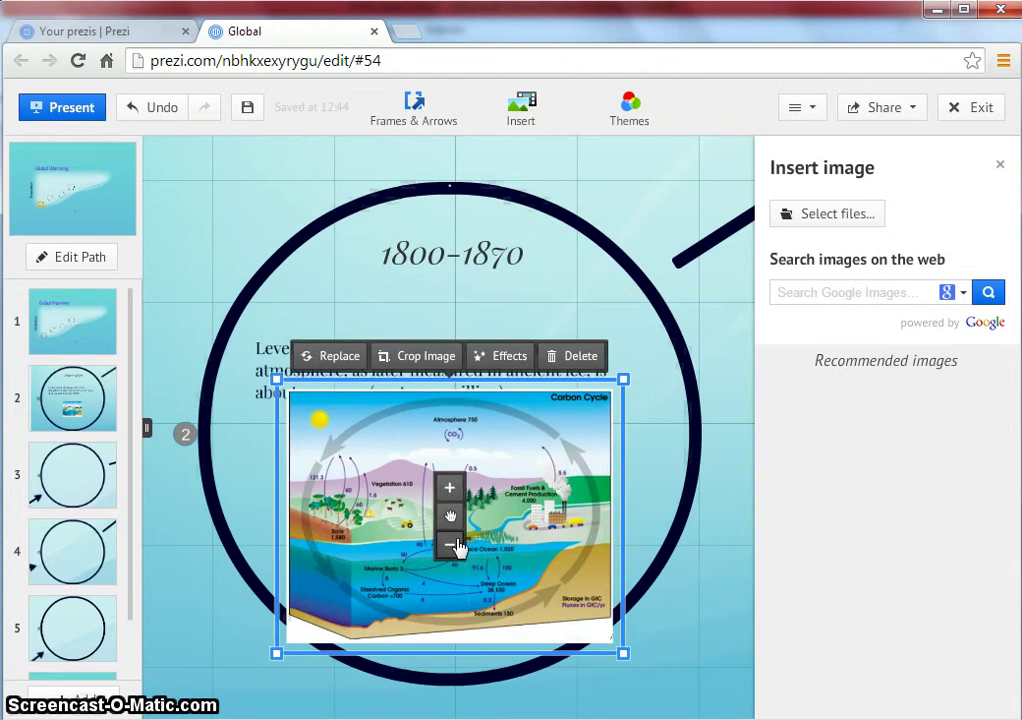
left_click(450, 545)
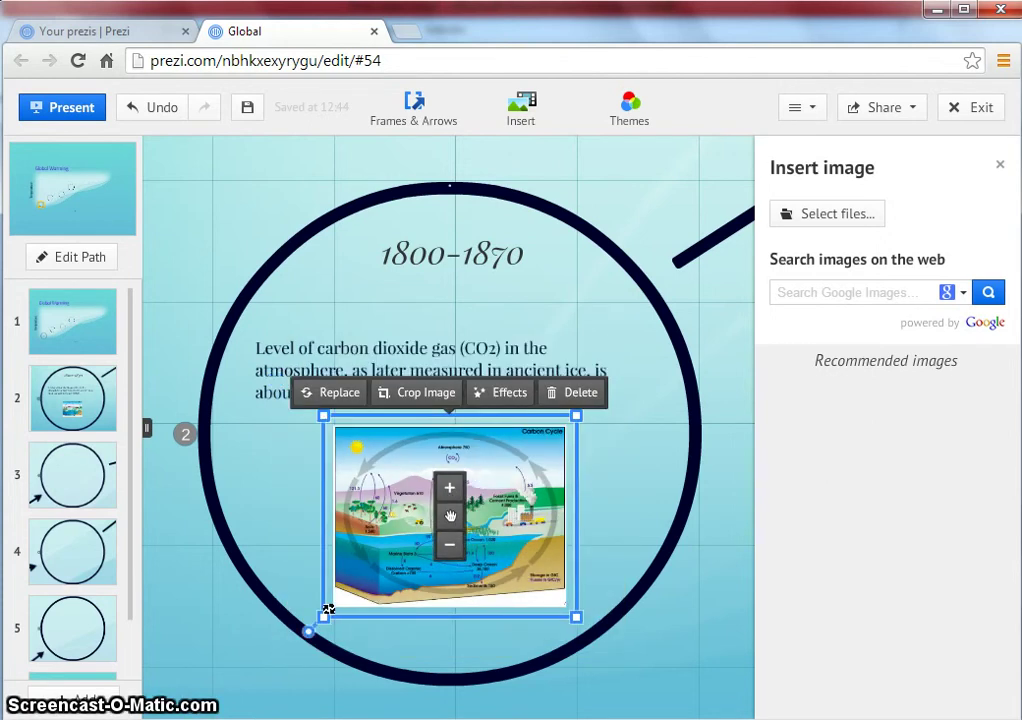
left_click_drag(328, 609, 324, 611)
mouse_move(449, 520)
left_mouse_down()
mouse_move(415, 527)
mouse_move(413, 538)
mouse_move(441, 529)
left_mouse_up()
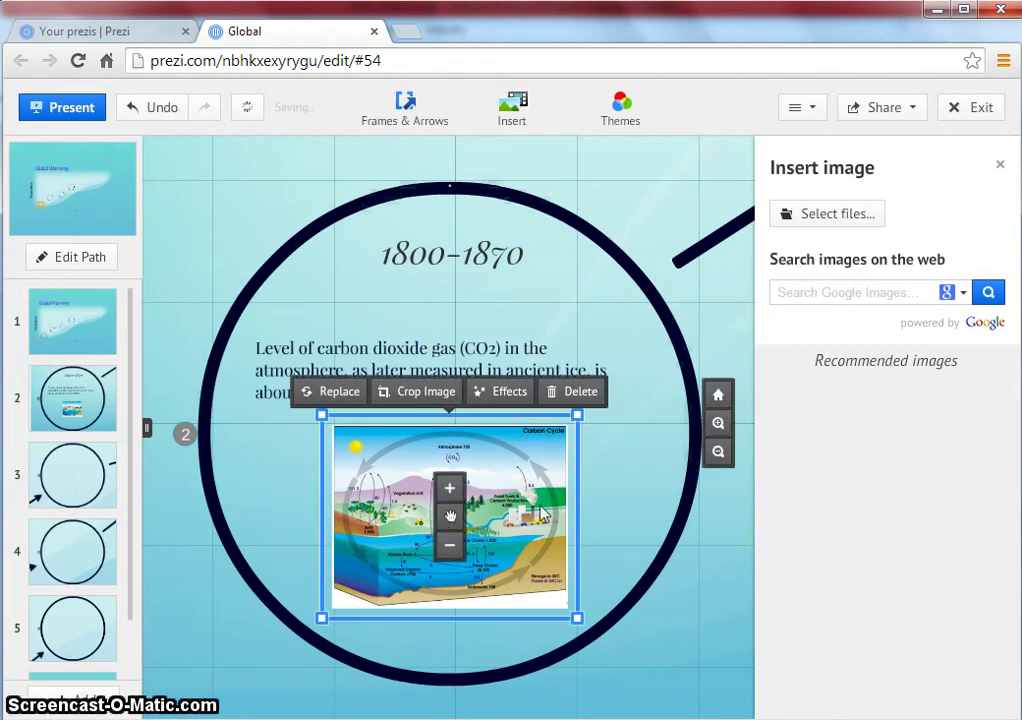
Zoom out to the full presentation overview, then zoom into the second timeline circle.
left_click(690, 643)
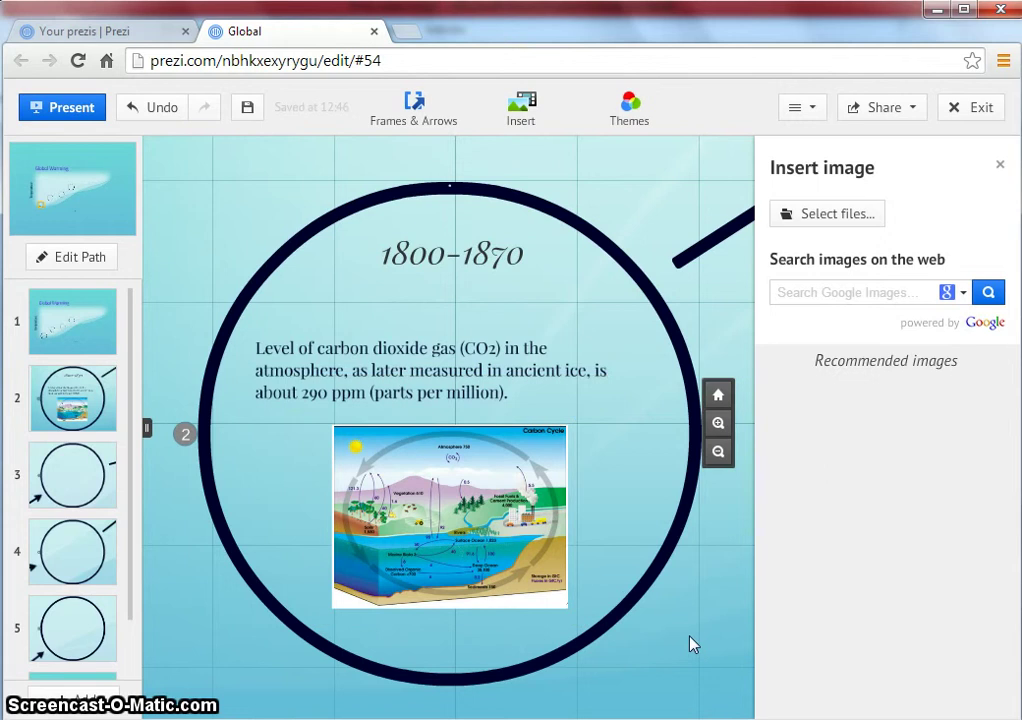
left_click(718, 451)
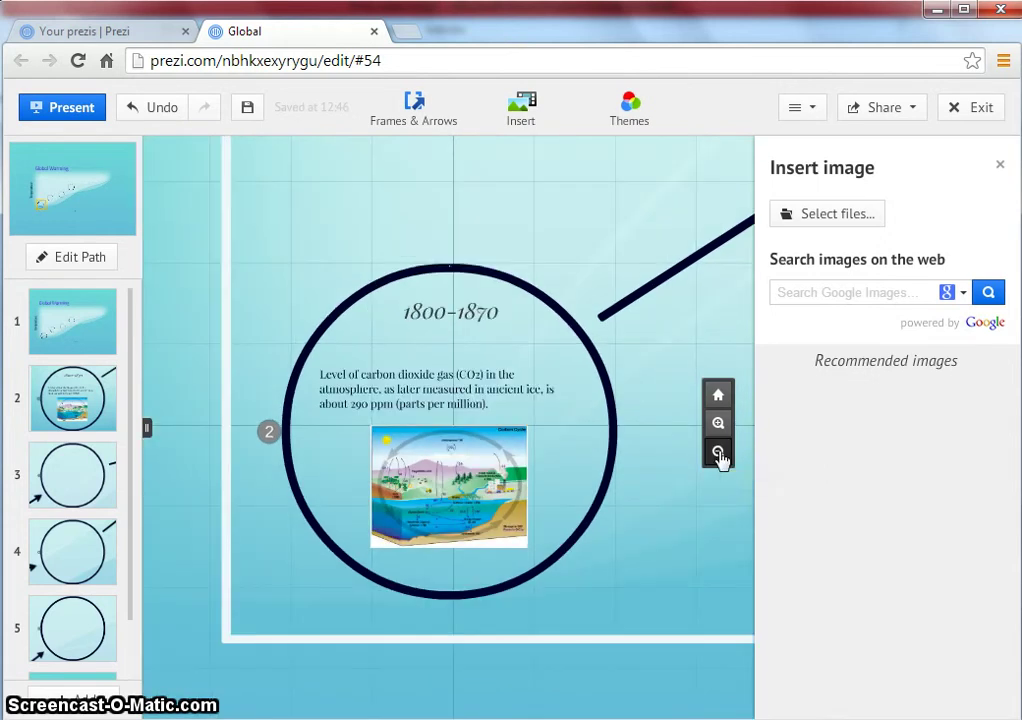
left_click(720, 453)
left_click(620, 650)
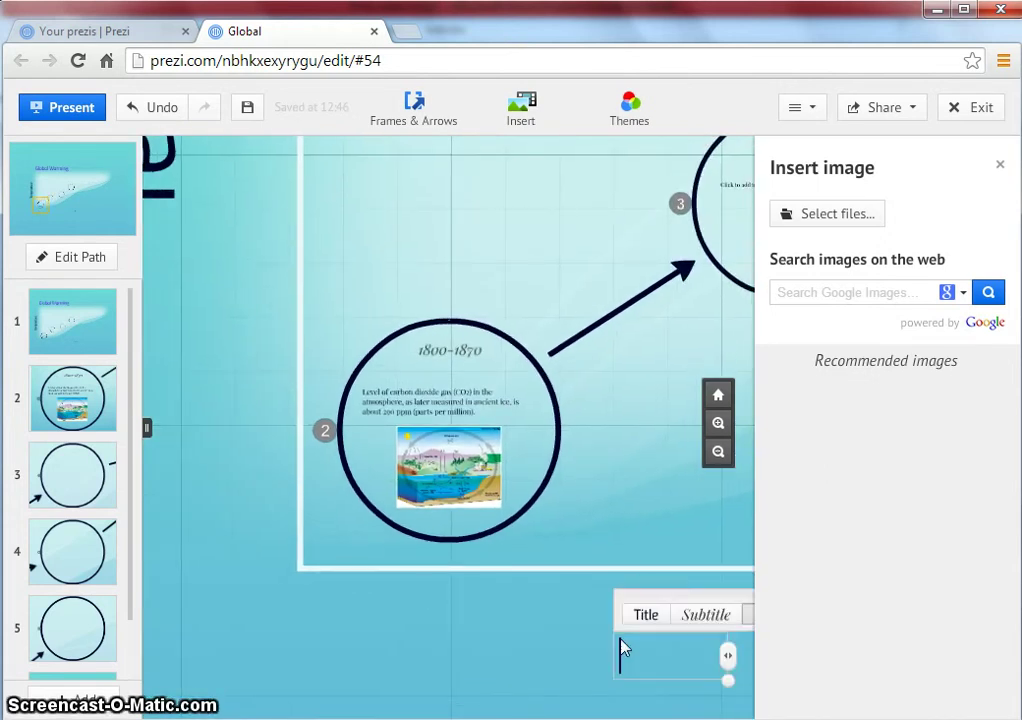
left_click(720, 397)
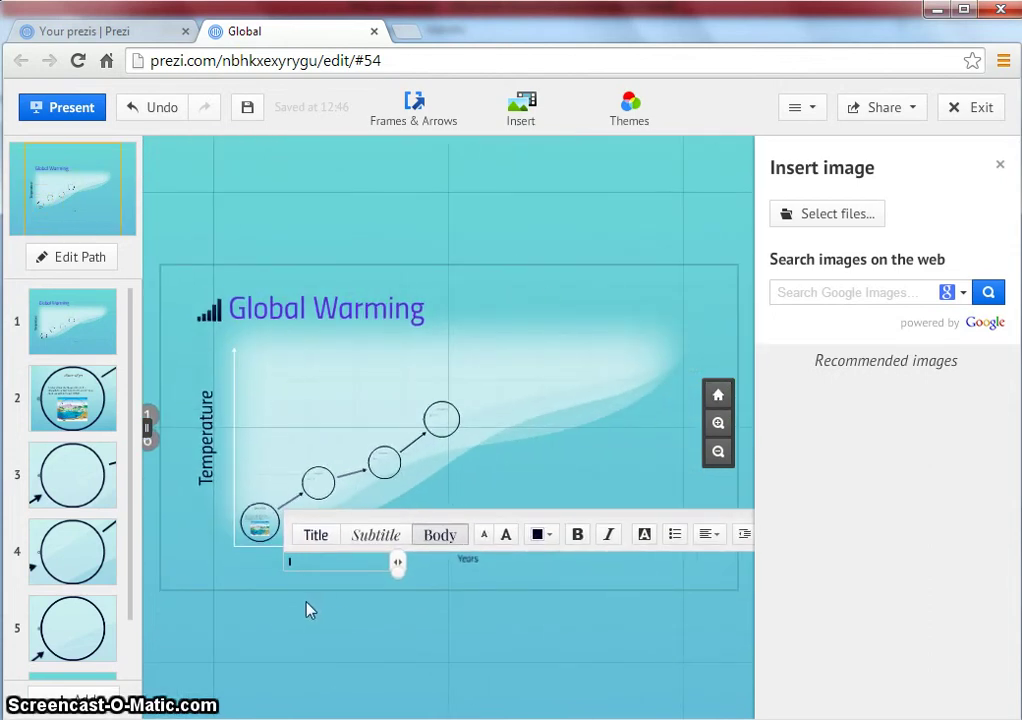
left_click(324, 494)
left_click(322, 492)
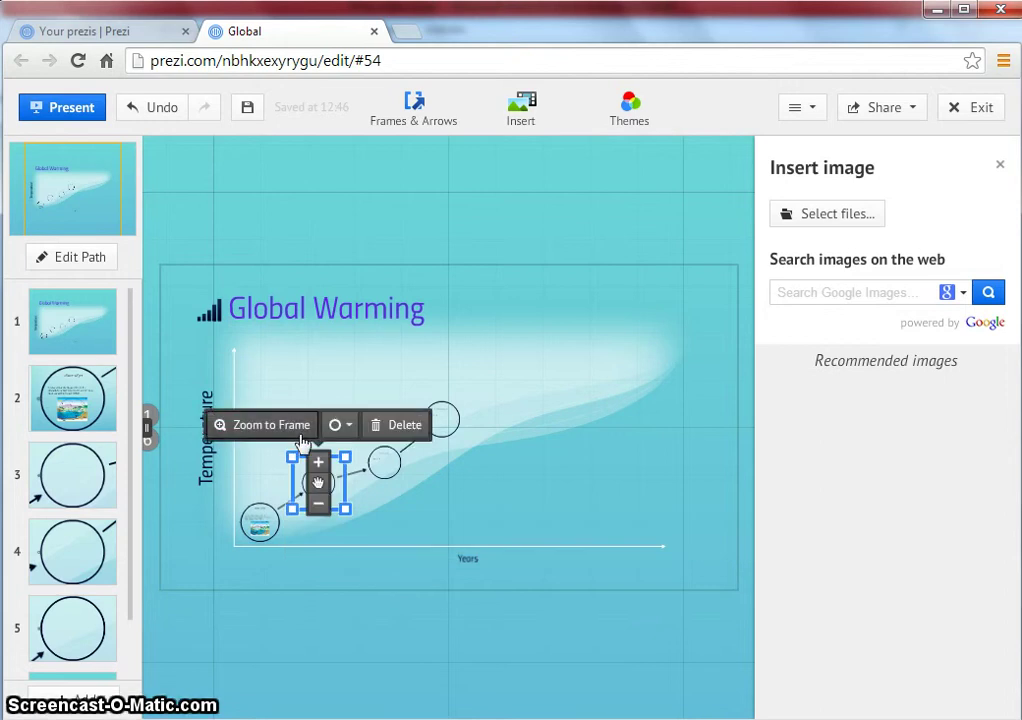
left_click(300, 430)
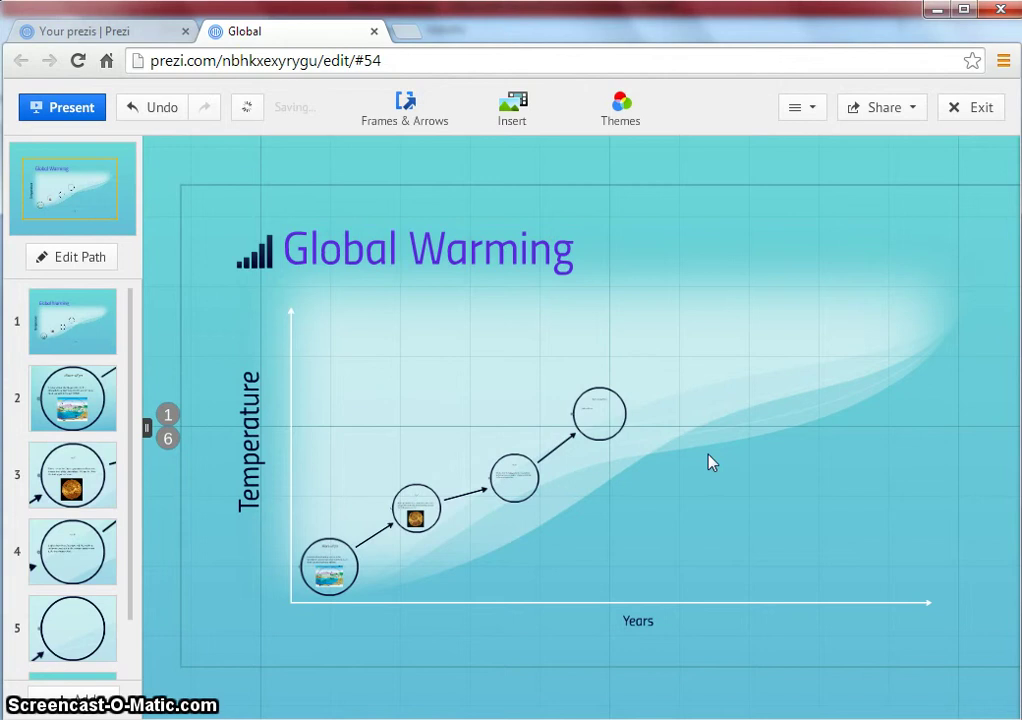
left_click(521, 130)
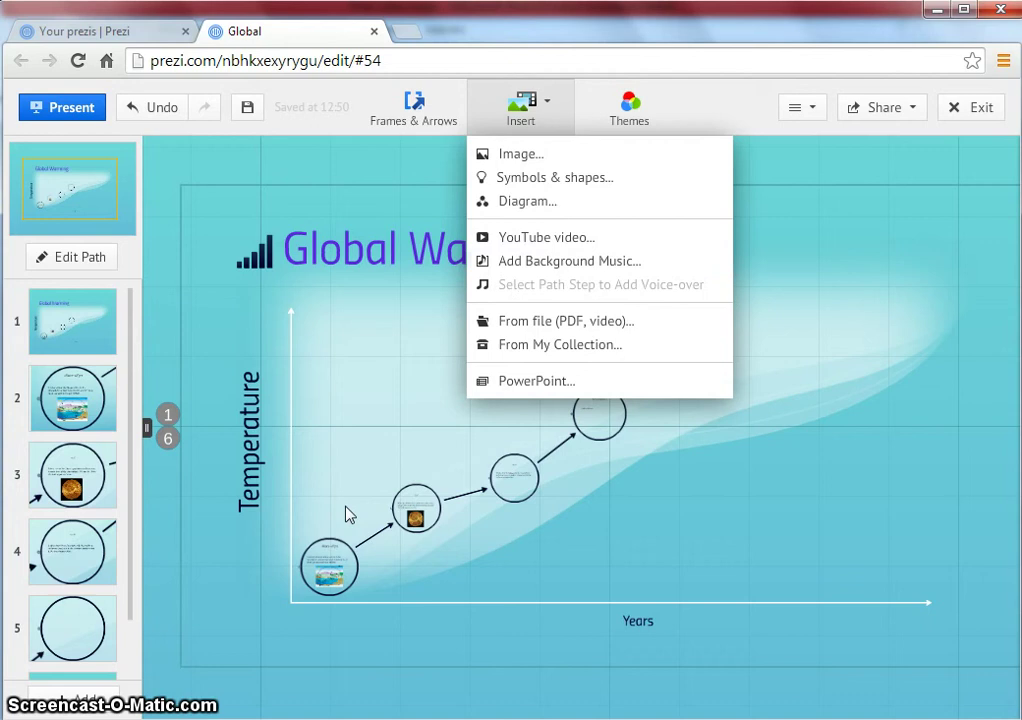
left_click(673, 640)
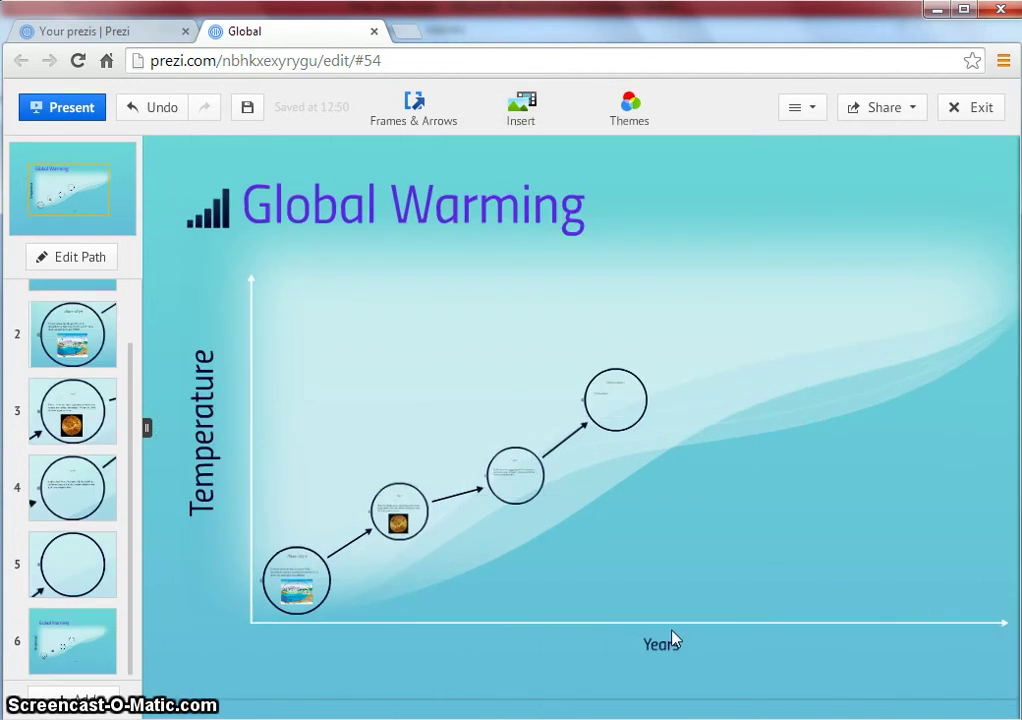
left_click_drag(73, 493, 91, 412)
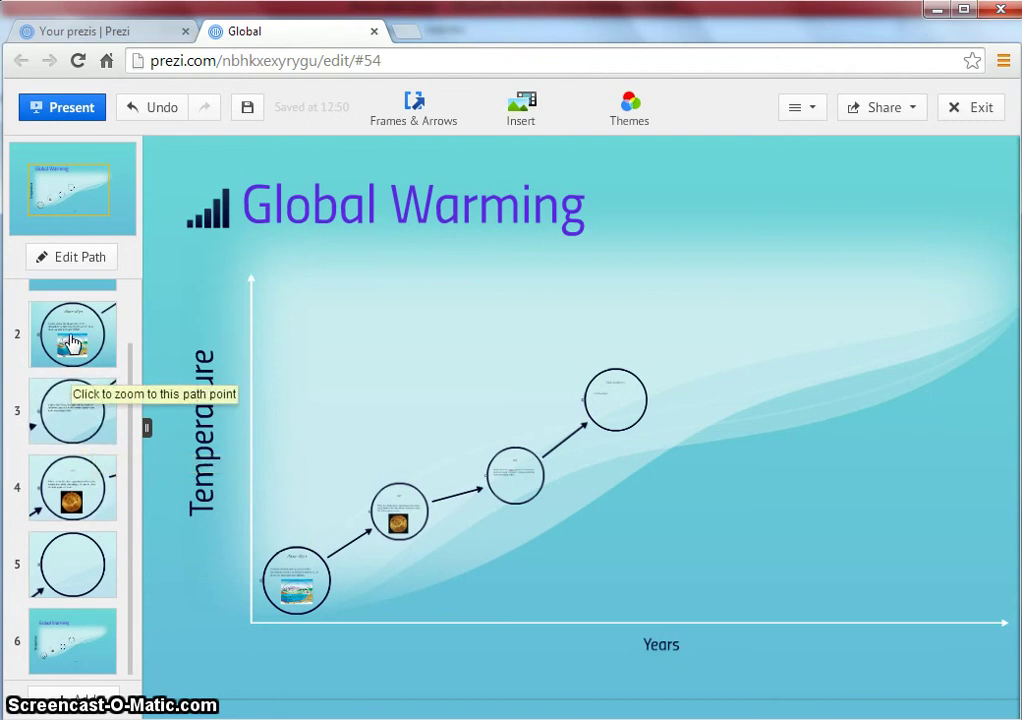
left_click_drag(70, 343, 64, 424)
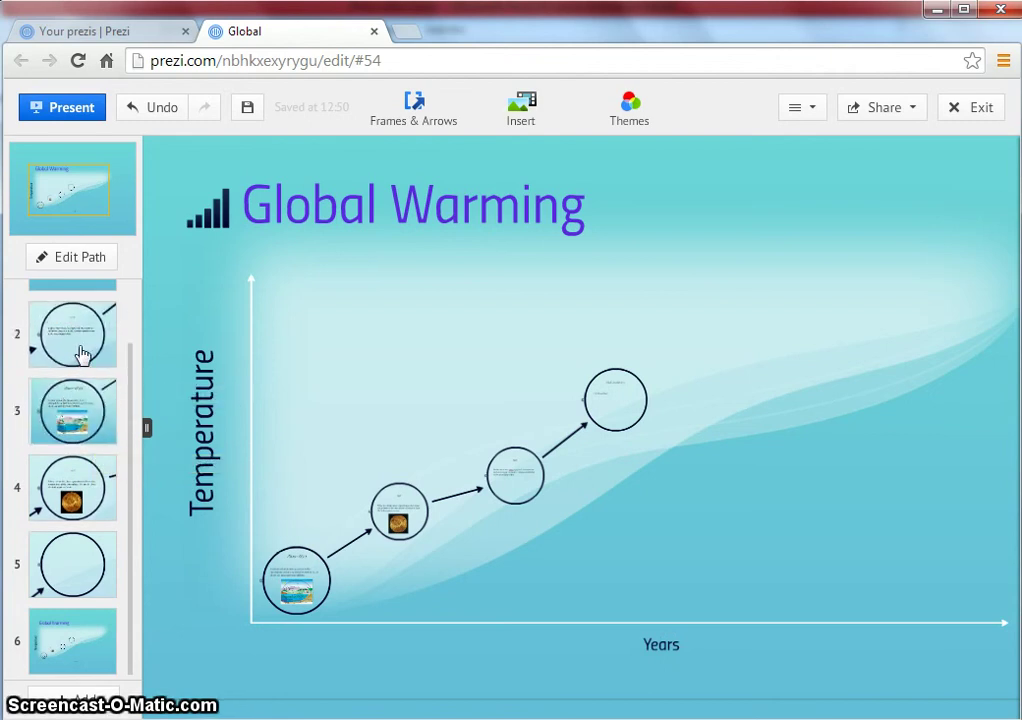
left_click_drag(80, 360, 46, 520)
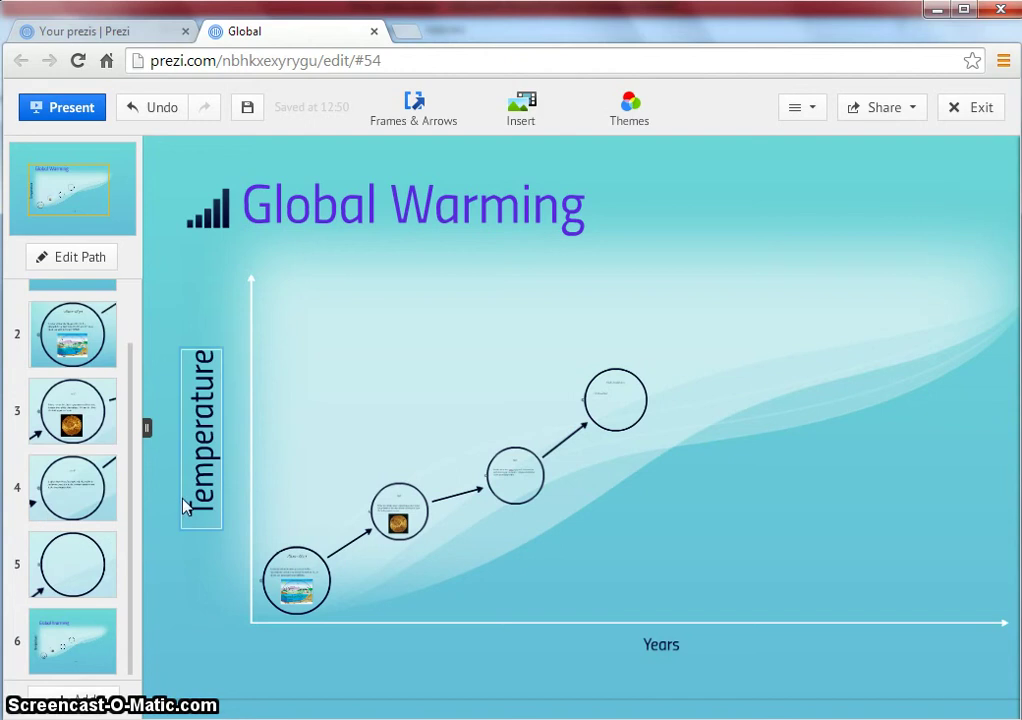
Add a circle frame with an image placeholder as path step 7.
left_click(84, 703)
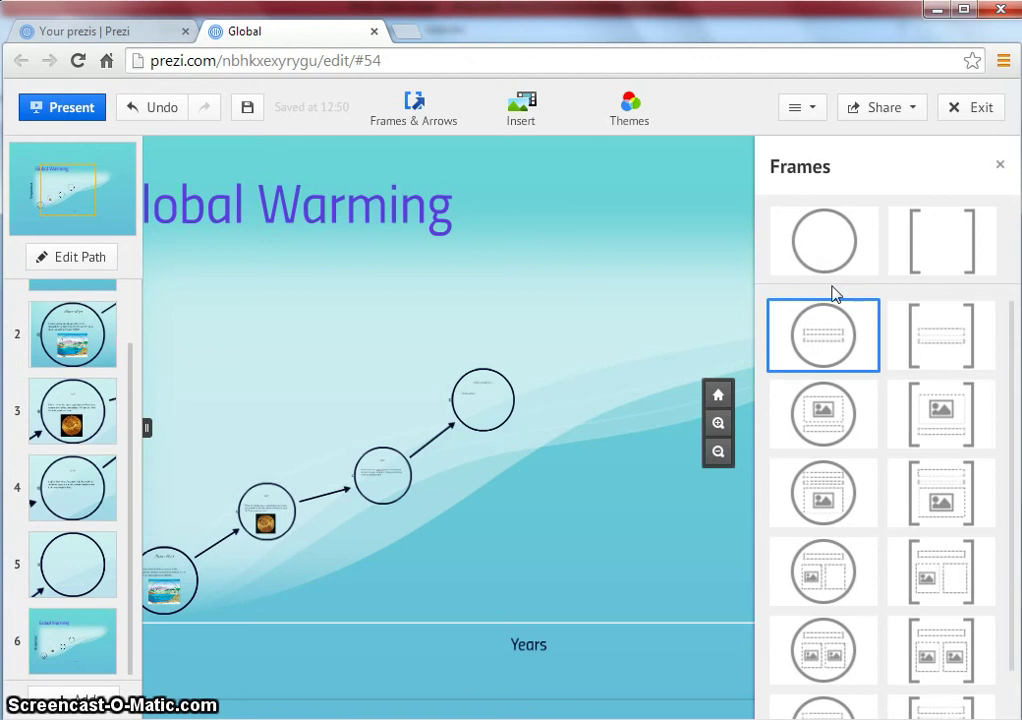
left_click(827, 418)
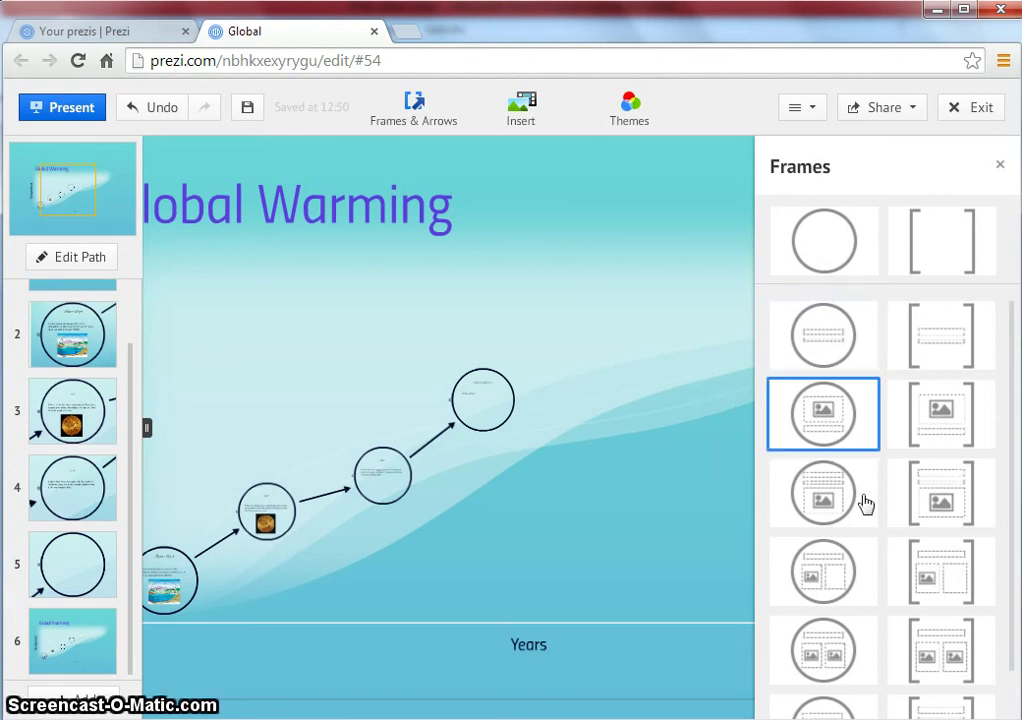
scroll(868, 500, "down", 1)
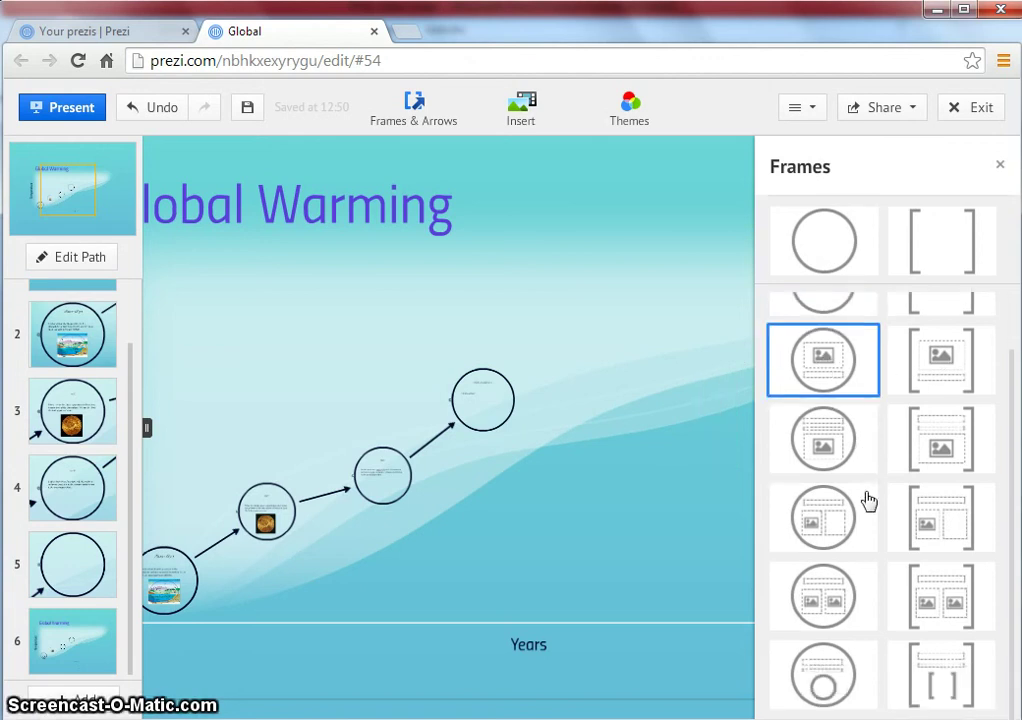
left_click(848, 358)
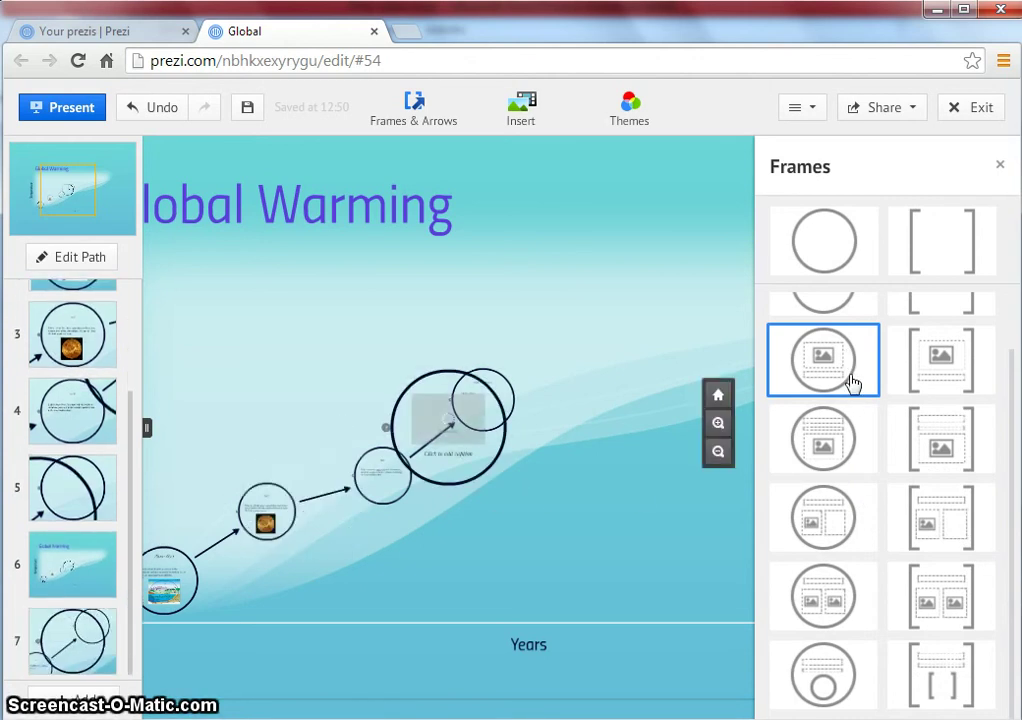
left_click(87, 648)
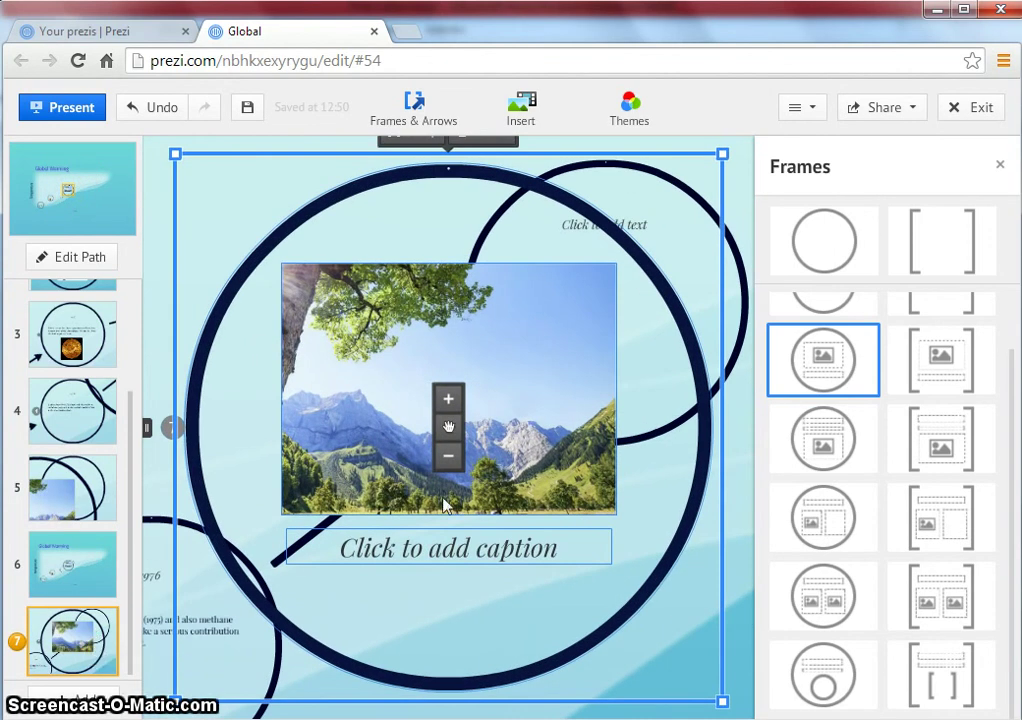
Delete the new picture frame and remove step 6, leaving a five-step path.
key("Delete")
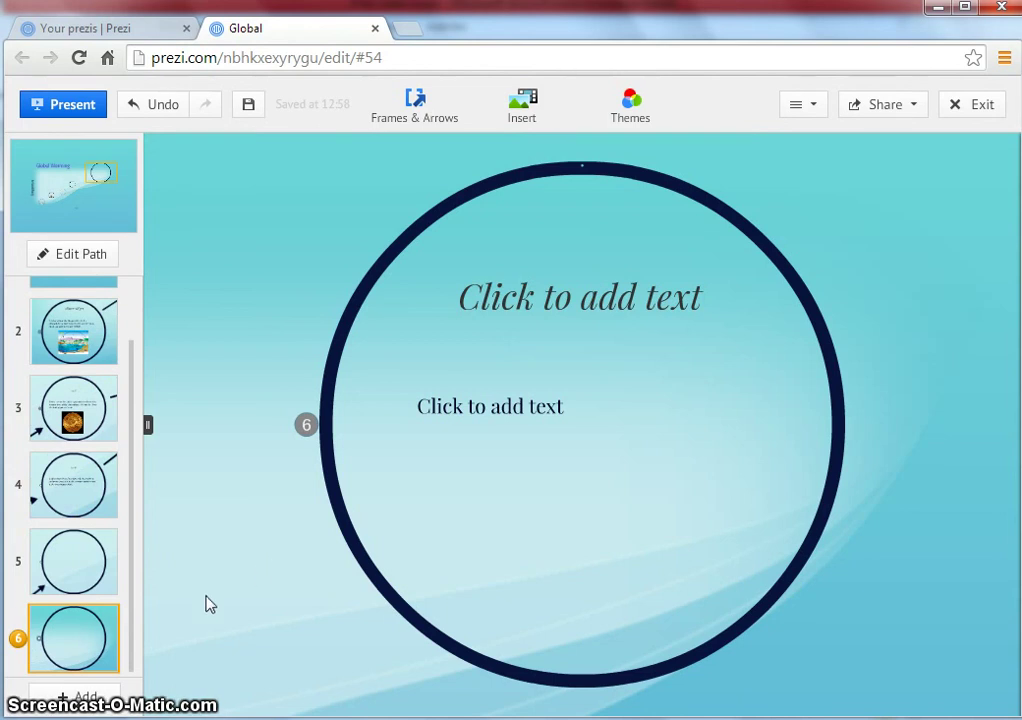
left_click(96, 259)
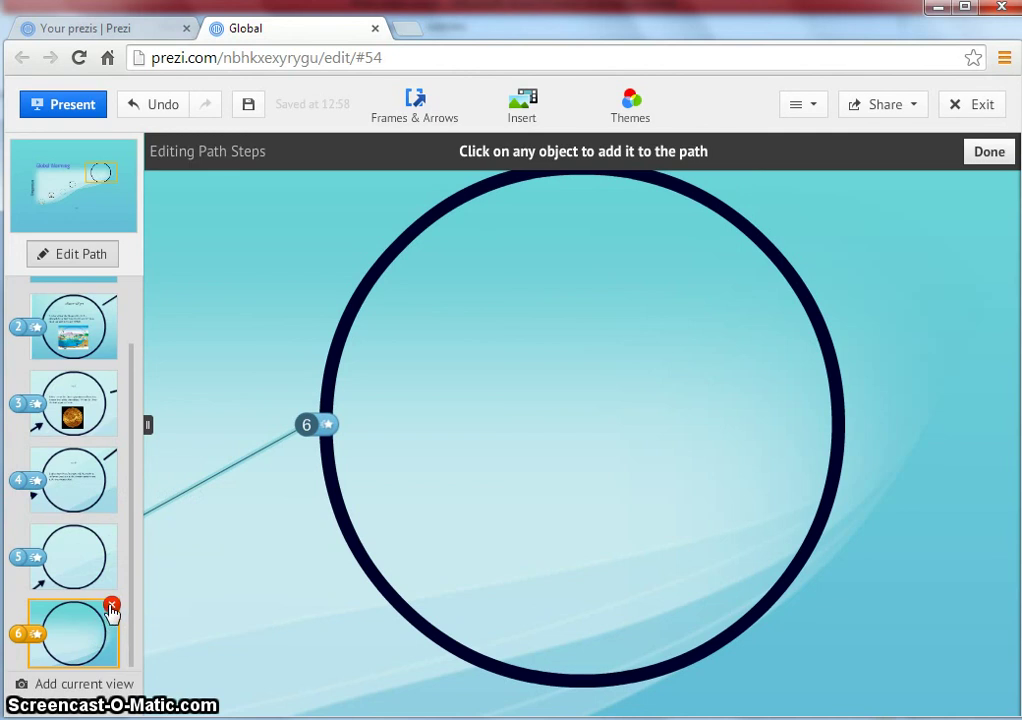
left_click(112, 609)
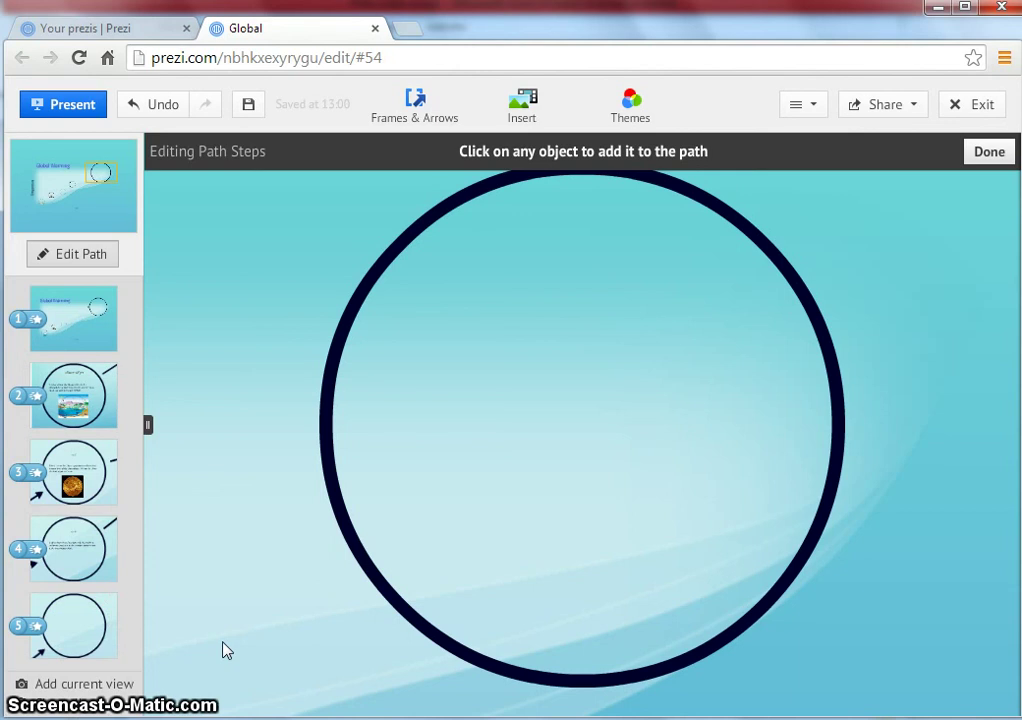
left_click(90, 258)
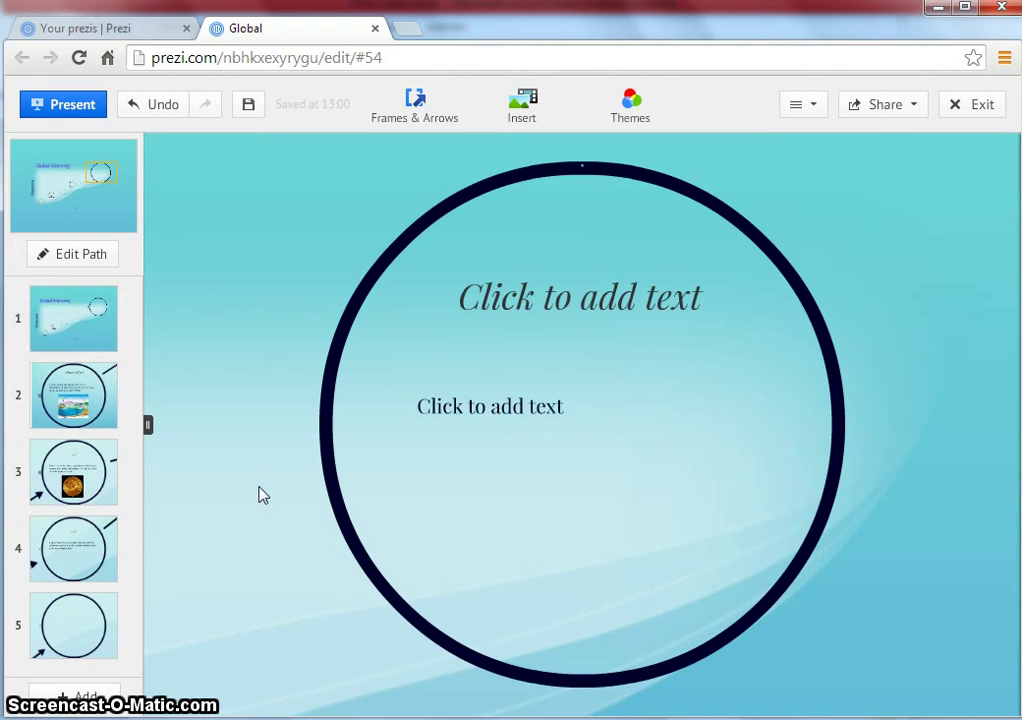
Jump back to path step 1 to view the full Global Warming timeline chart.
left_click(80, 319)
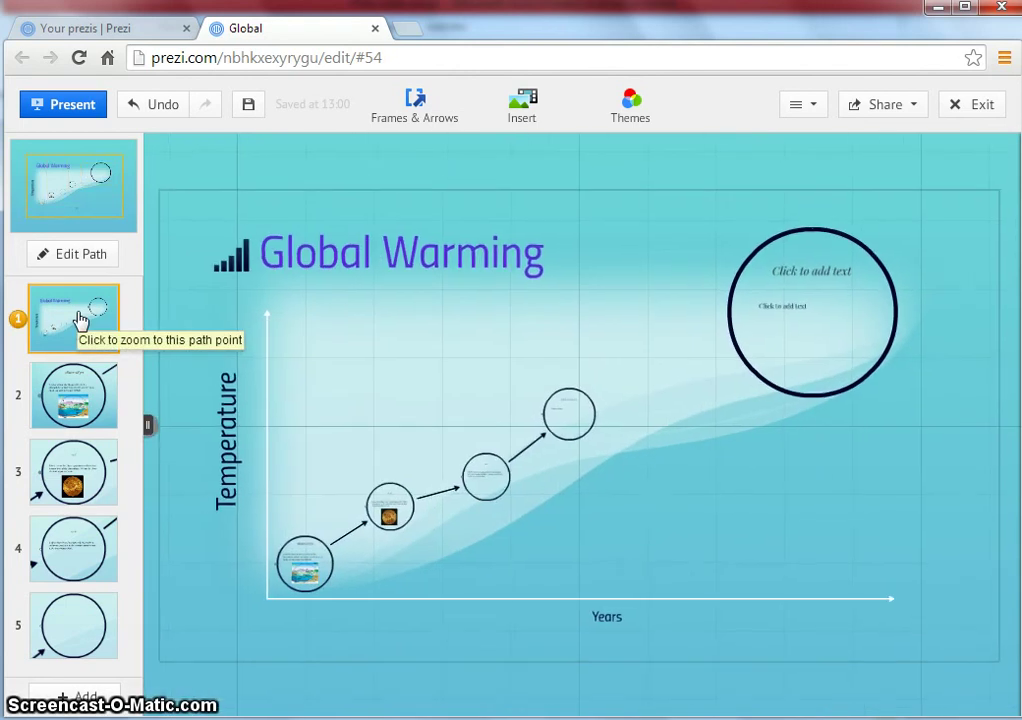